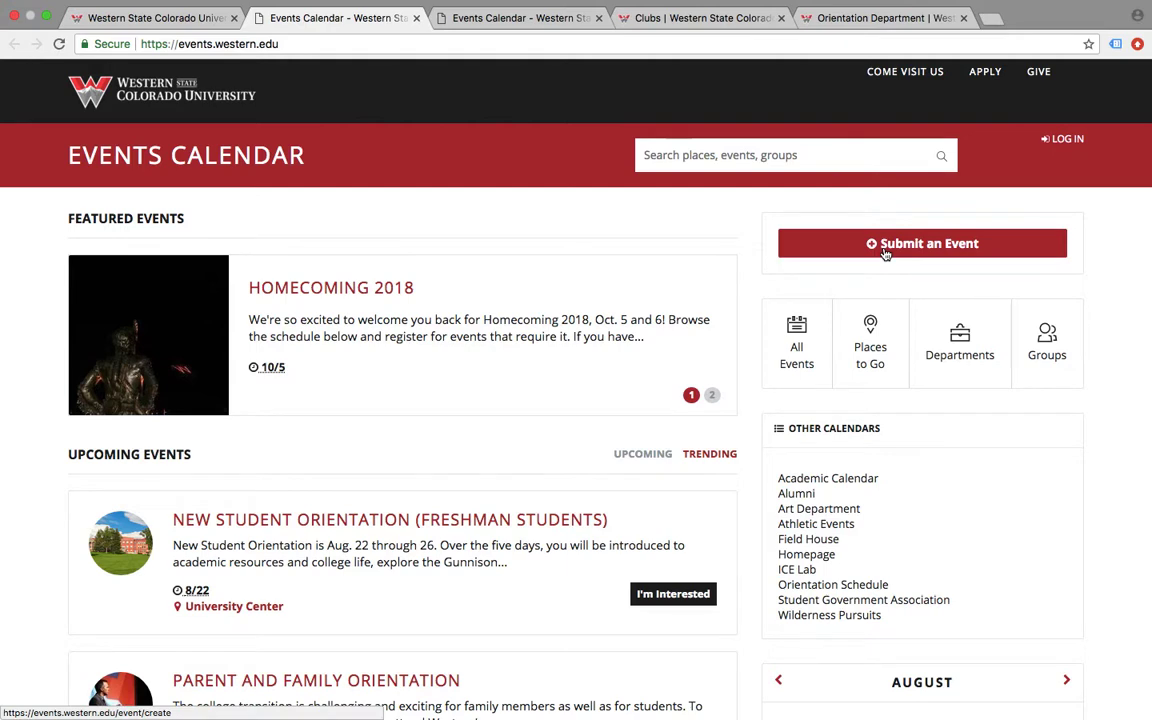
# Step: Start submitting an event and log in to the events calendar with the account username and password
pyautogui.click(884, 250)
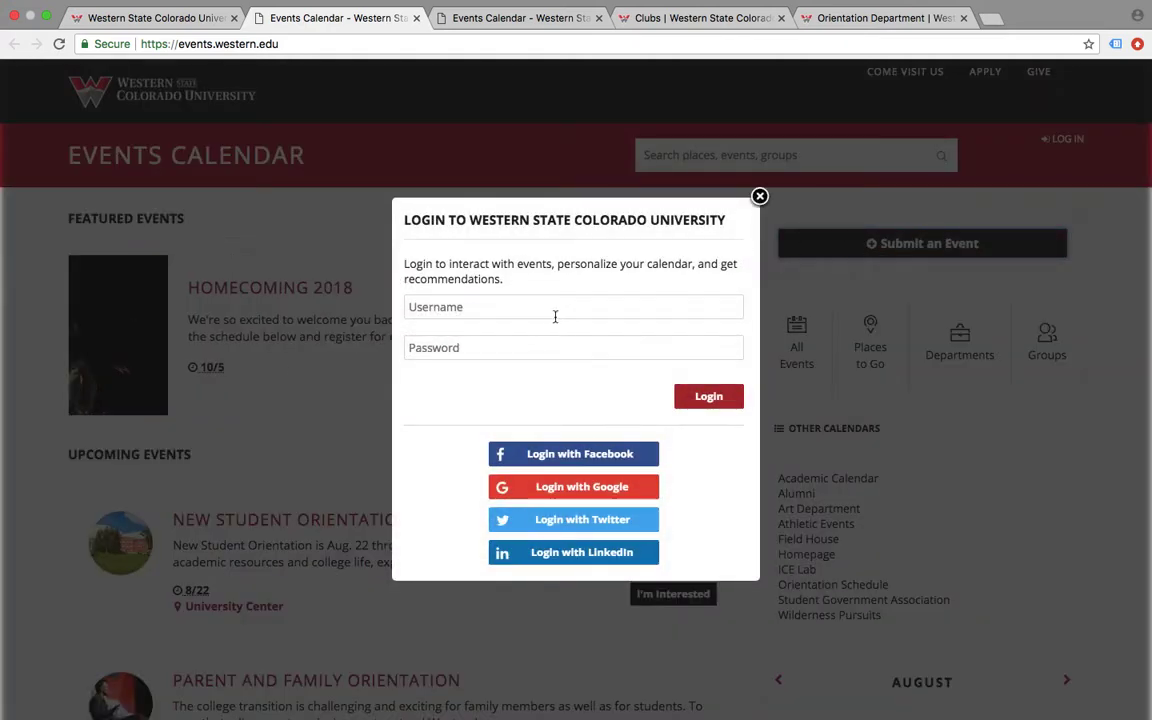
pyautogui.click(550, 314)
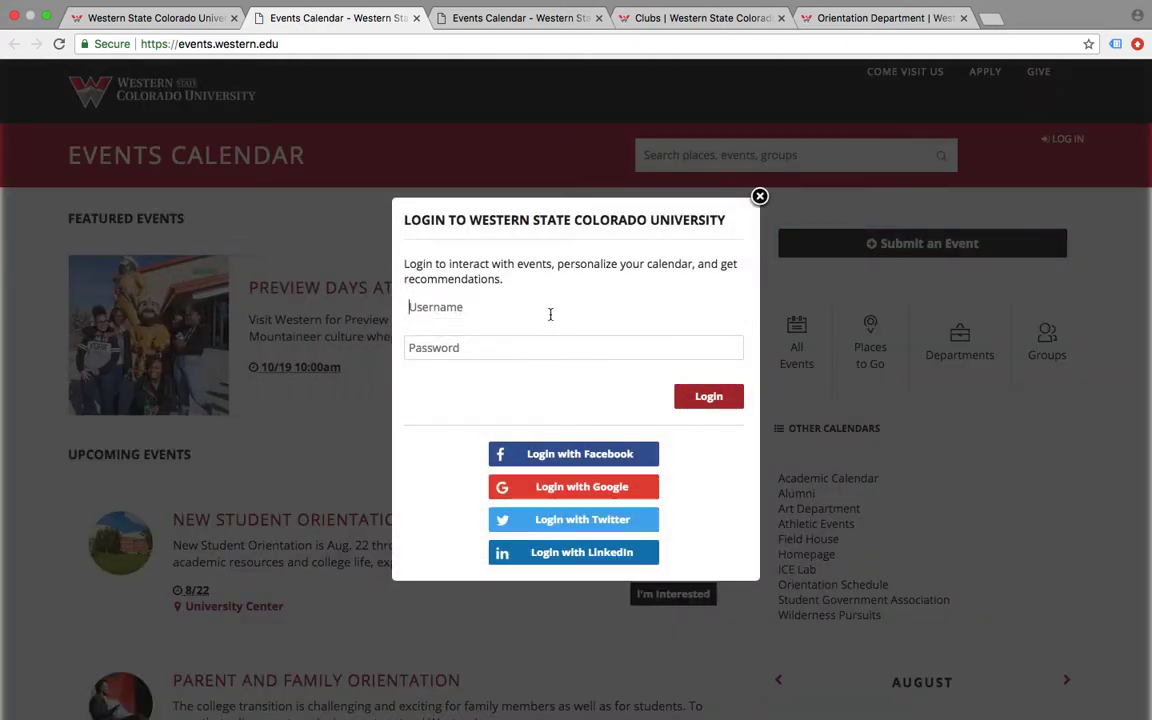
pyautogui.write('adp')
pyautogui.press('Down')
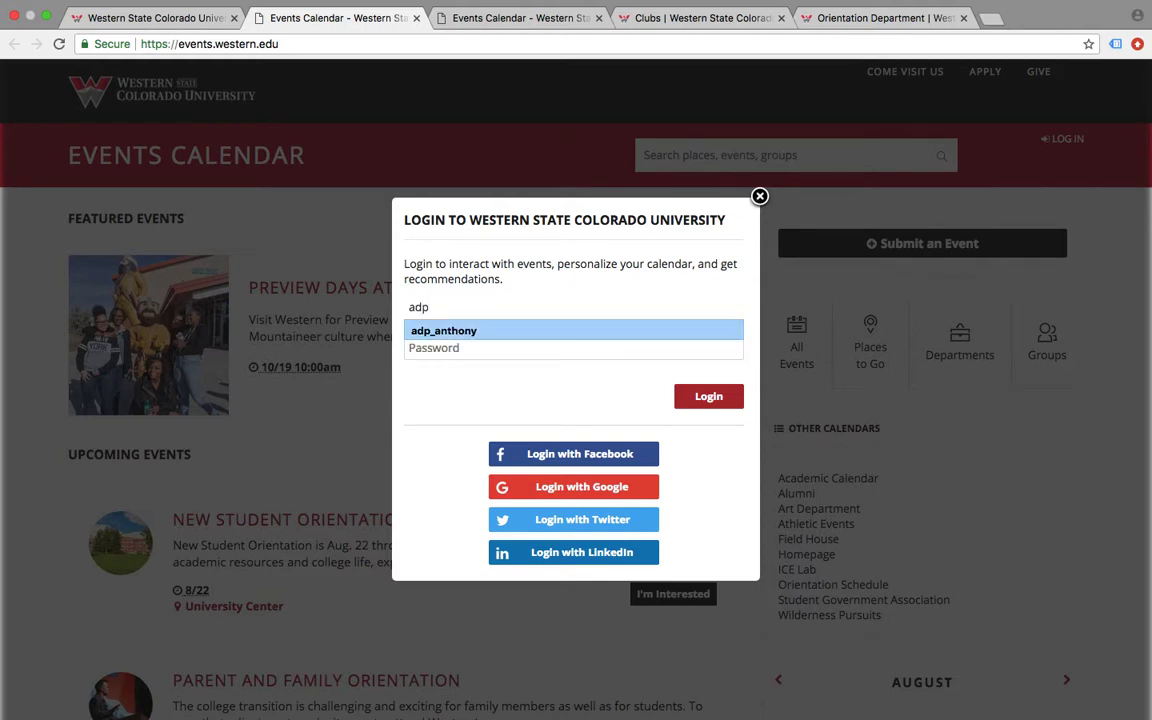
pyautogui.press('Return')
pyautogui.click(412, 347)
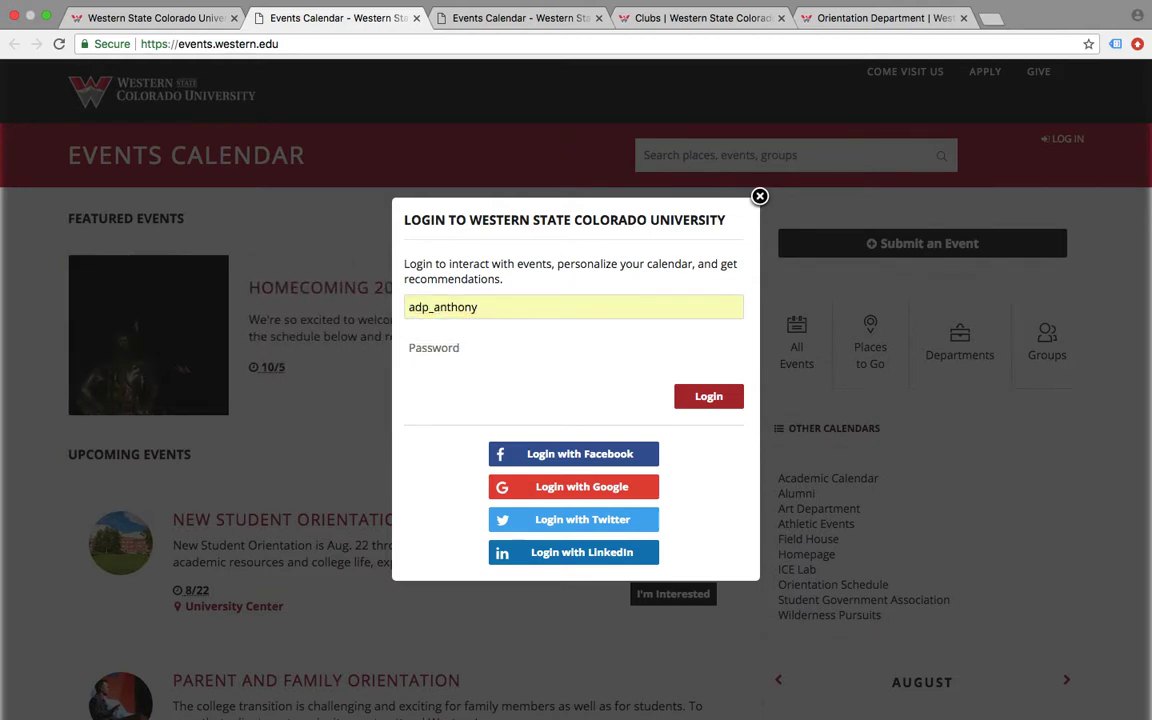
pyautogui.write('aaaaaaaa')
pyautogui.press('Return')
pyautogui.write('aa')
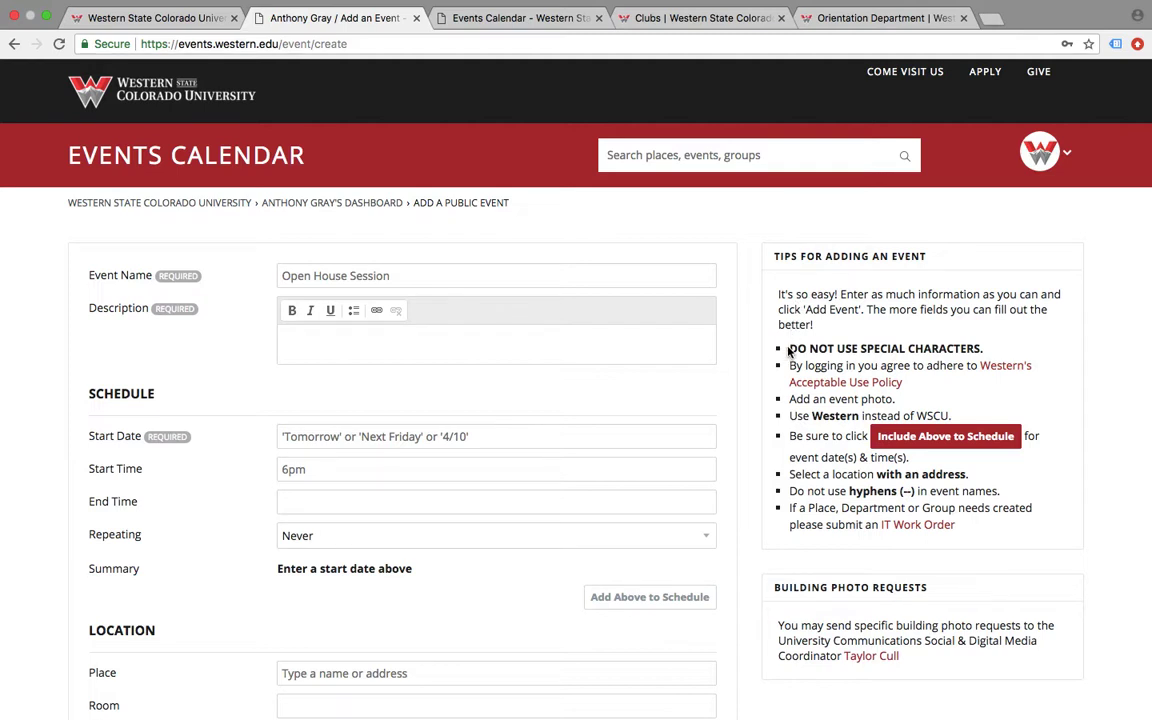
# Step: Read the tips for adding an event, covering special characters, event photo, use of Western, adding the schedule, and location with an address
pyautogui.moveTo(788, 350); pyautogui.dragTo(984, 356)
pyautogui.click(835, 358)
pyautogui.scroll(-1, 790, 362)
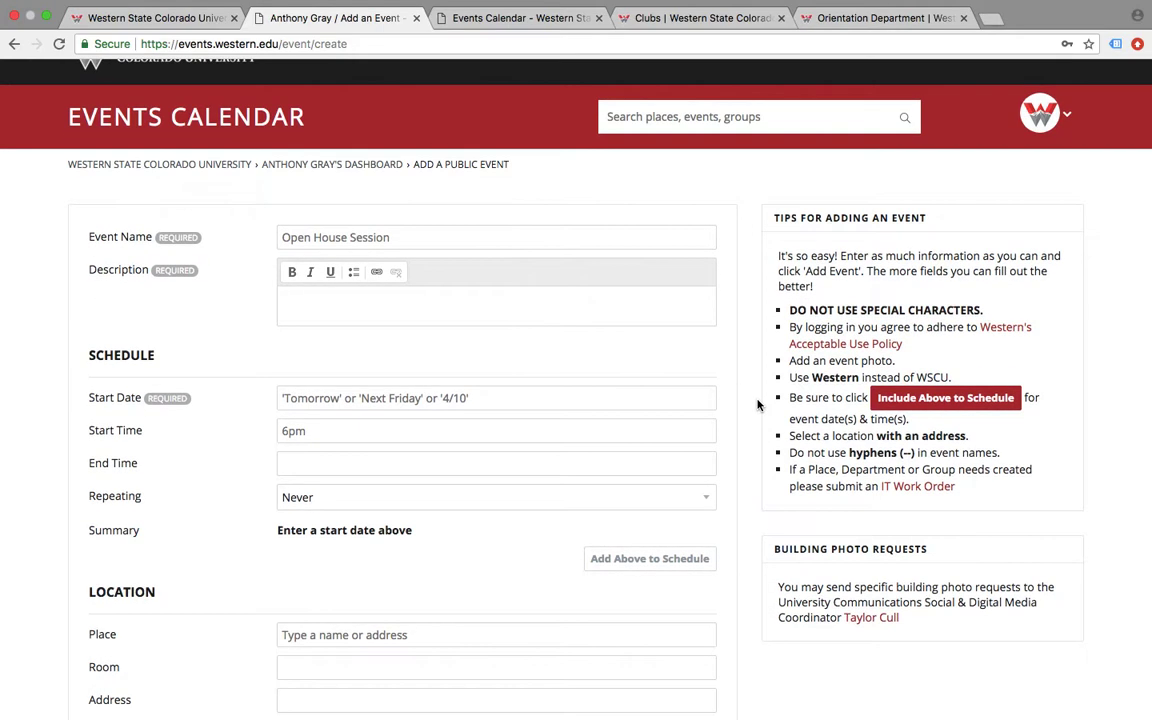
pyautogui.moveTo(791, 360); pyautogui.dragTo(895, 361)
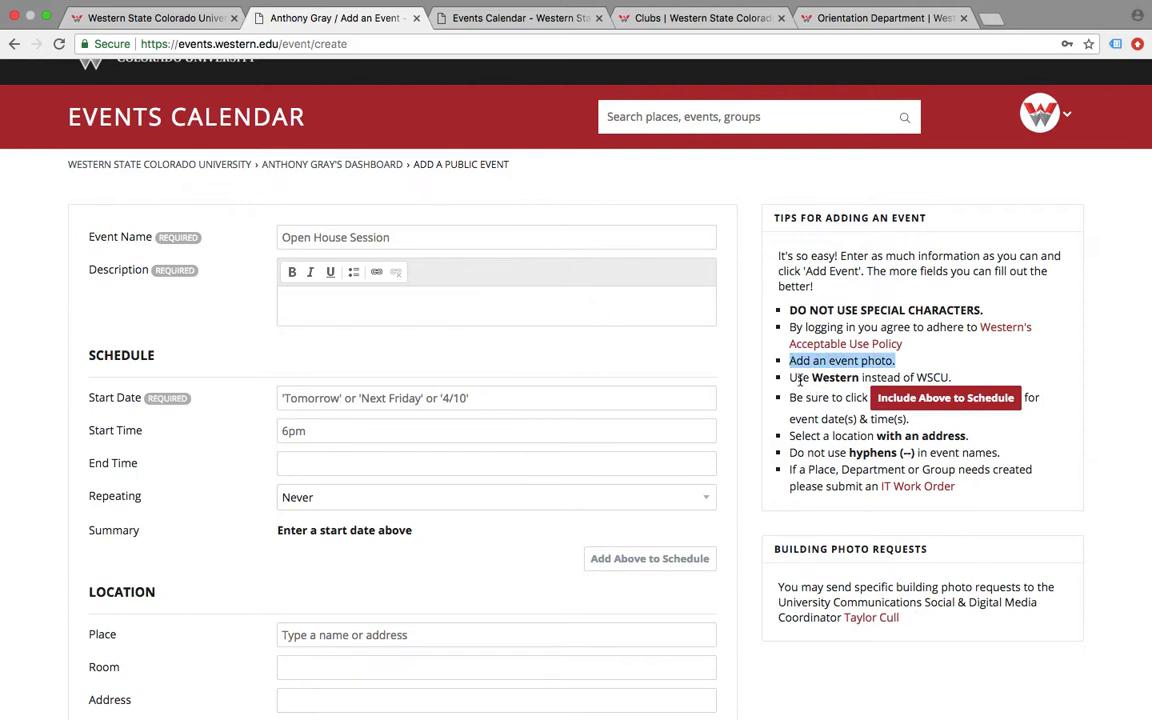
pyautogui.moveTo(797, 377); pyautogui.dragTo(858, 377)
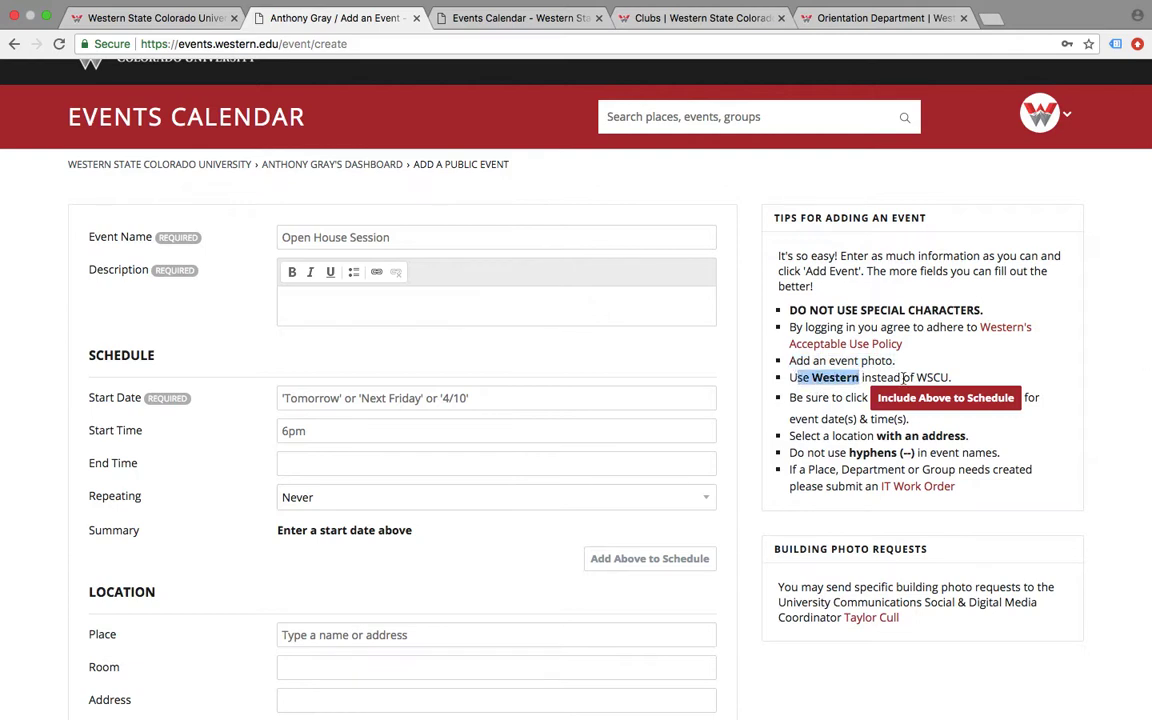
pyautogui.scroll(-1, 839, 420)
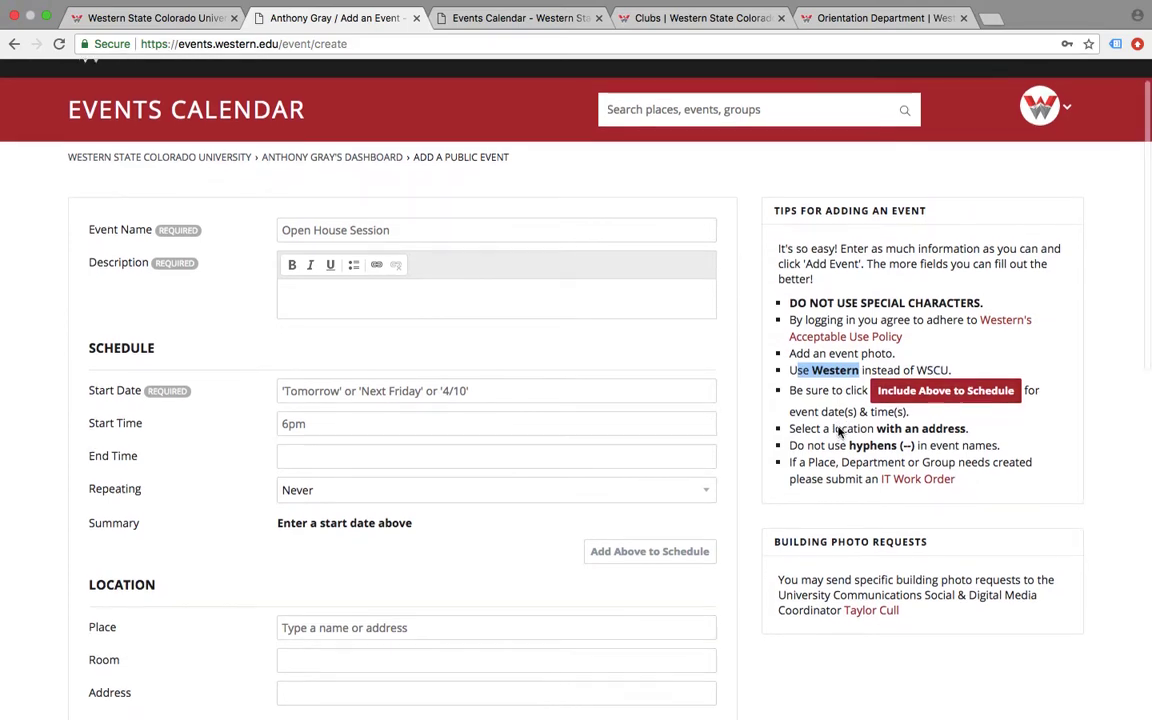
pyautogui.moveTo(790, 372); pyautogui.dragTo(830, 372)
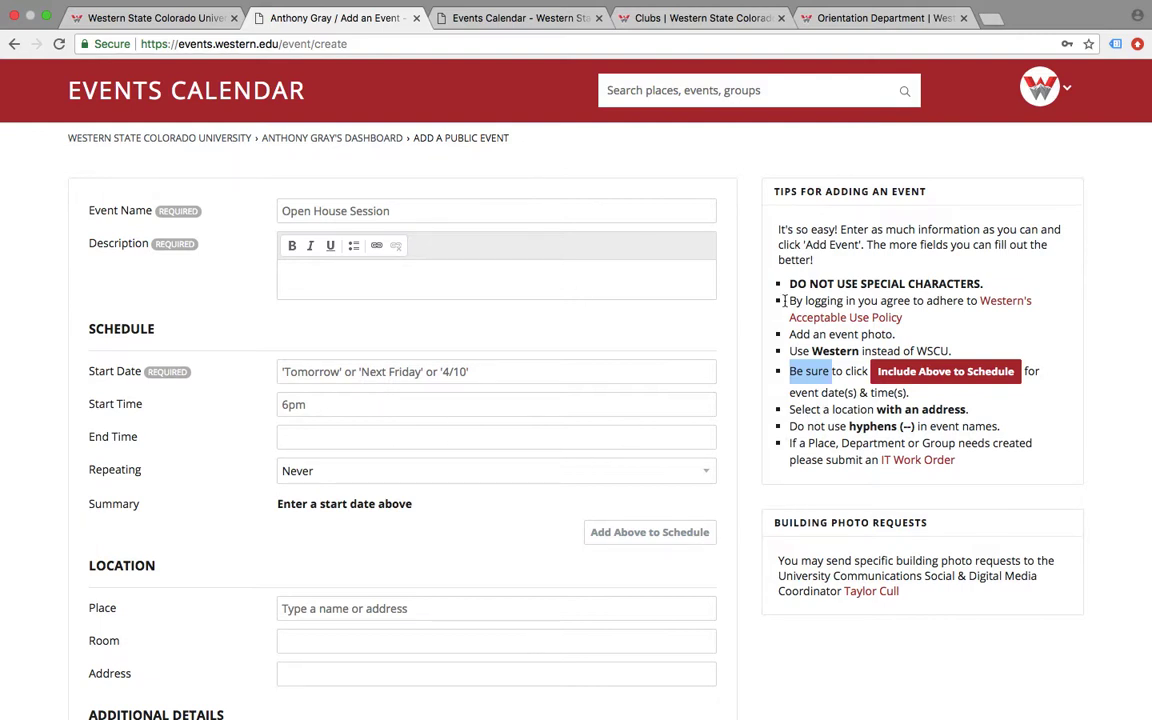
pyautogui.click(797, 410)
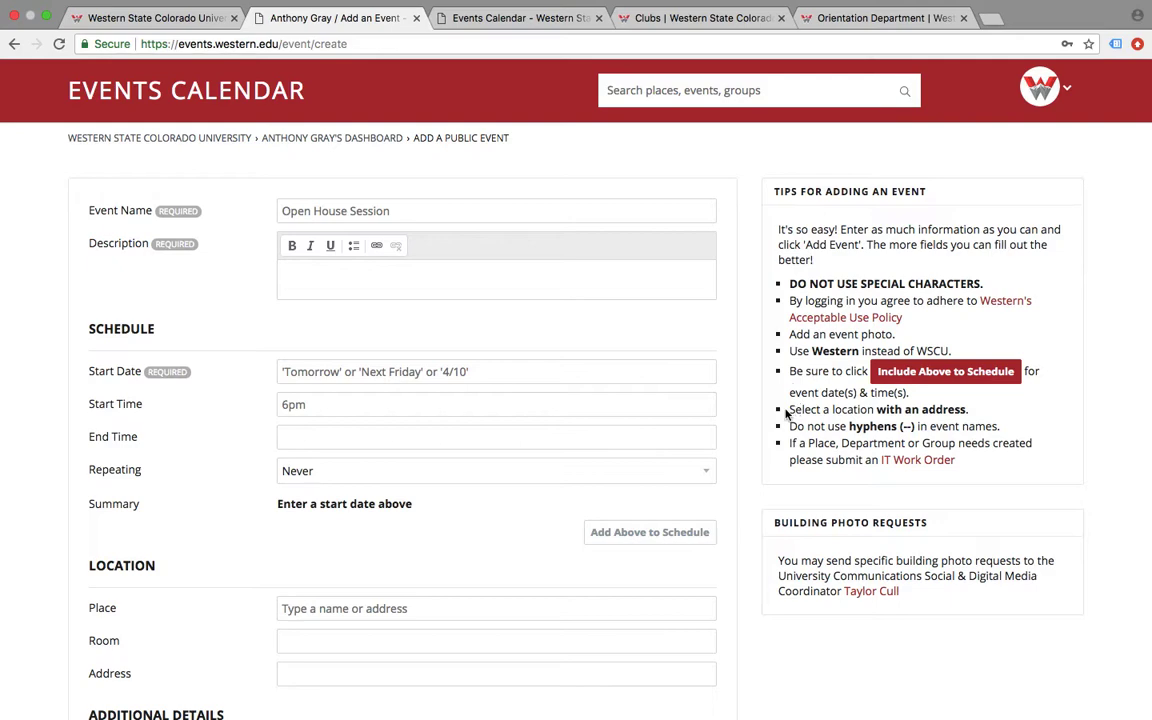
pyautogui.moveTo(786, 409); pyautogui.dragTo(846, 426)
pyautogui.click(965, 400)
pyautogui.tripleClick(965, 400)
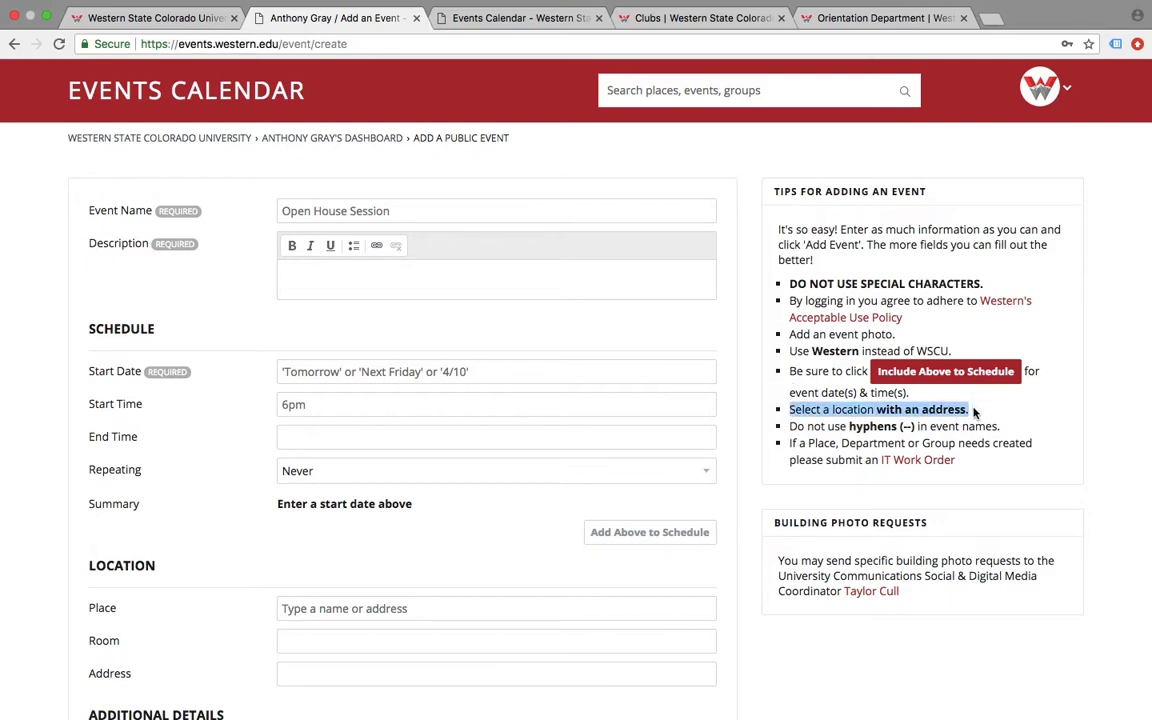
# Step: Set the event's place to the on-campus ICELab by searching for its name
pyautogui.scroll(-3, 730, 420)
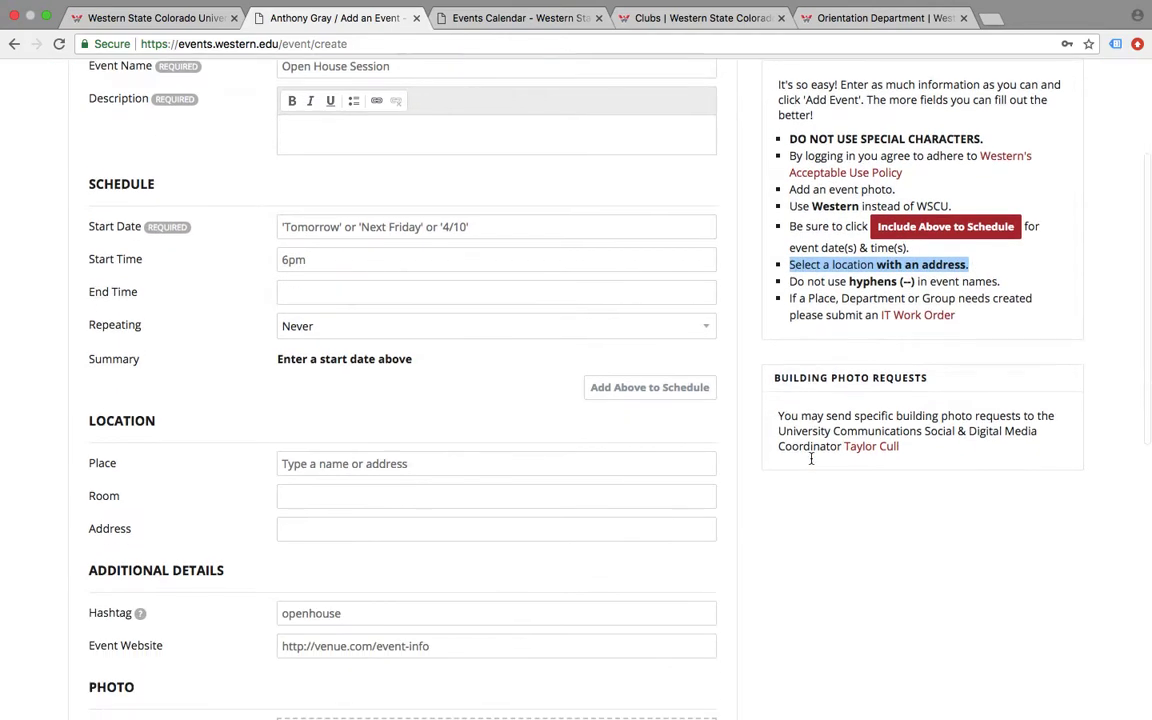
pyautogui.click(378, 463)
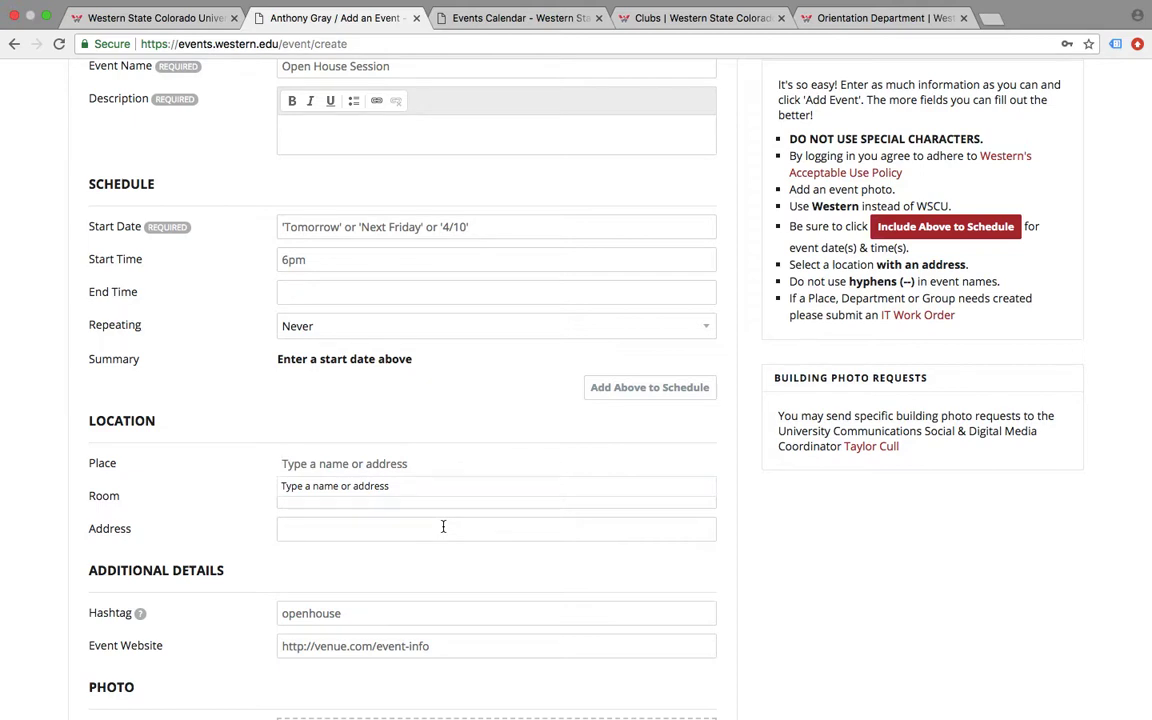
pyautogui.write('ice')
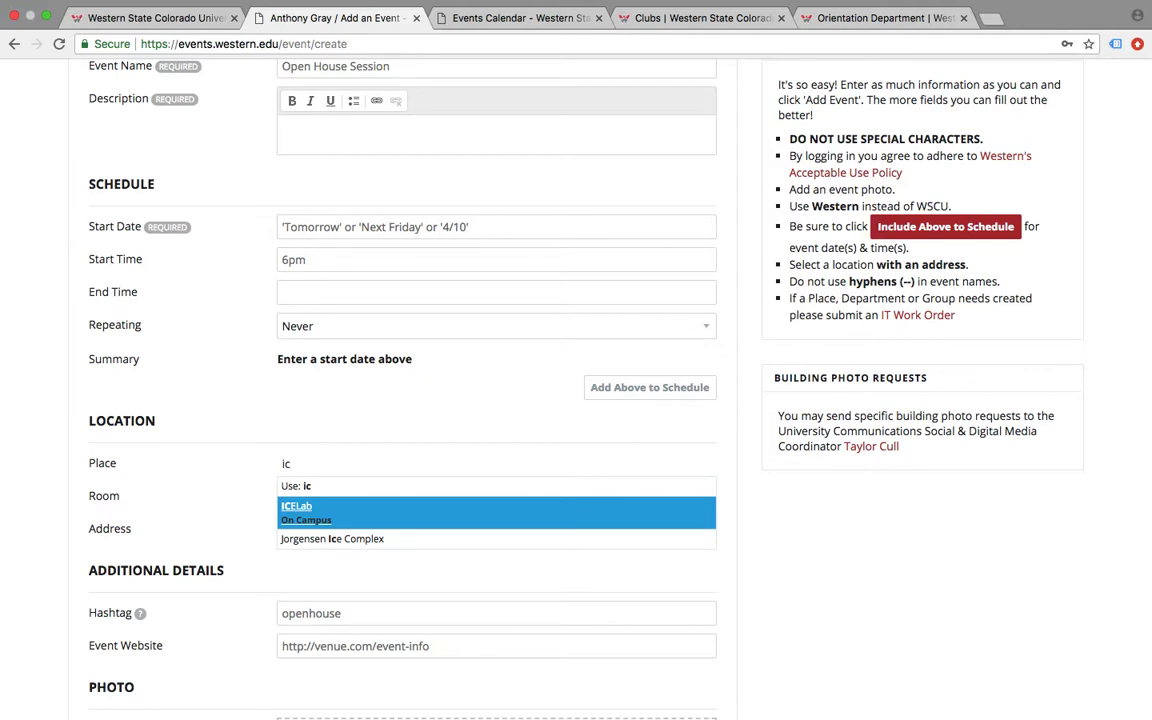
pyautogui.press('Return')
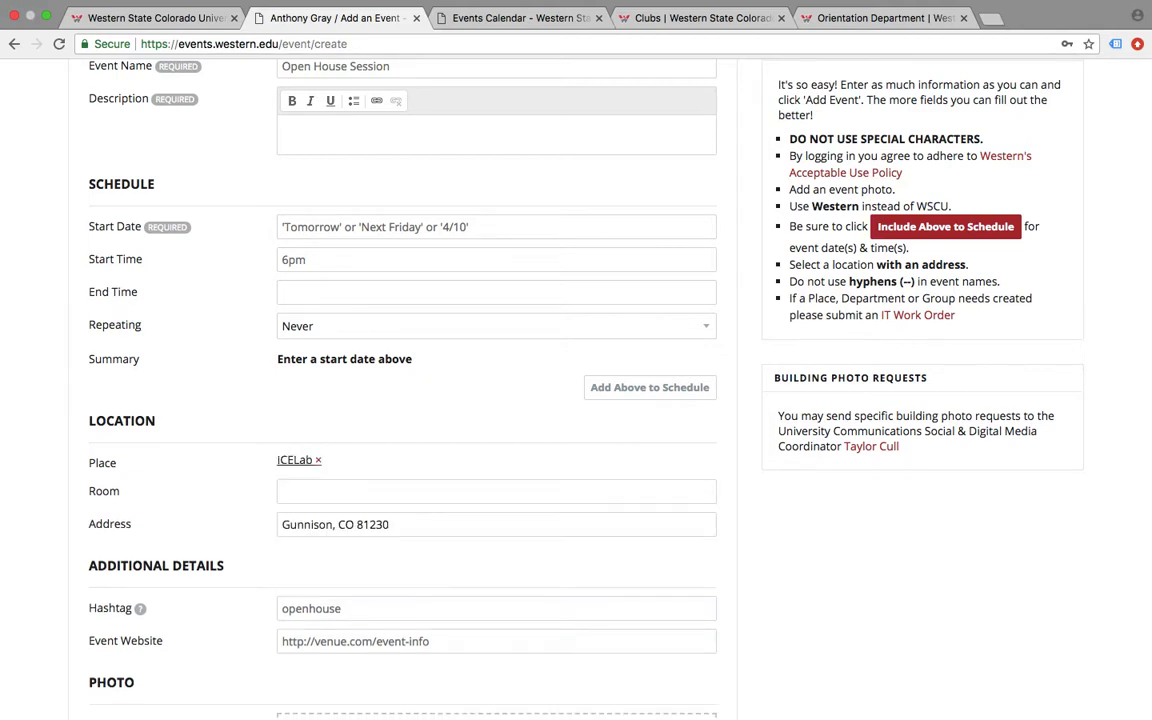
# Step: Examine the University Center place page reached from an upcoming event, close it, and return to the event form
pyautogui.click(485, 20)
pyautogui.scroll(-3, 400, 400)
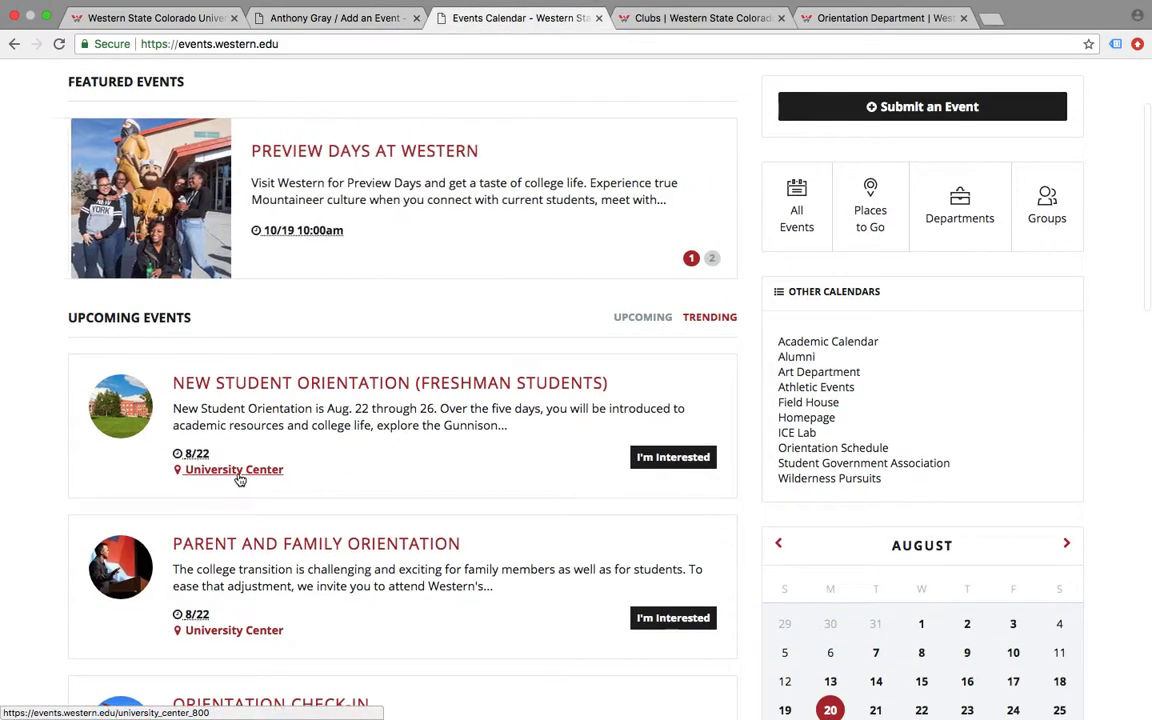
pyautogui.keyDown('super'); pyautogui.click(238, 474); pyautogui.keyUp('super')
pyautogui.click(665, 18)
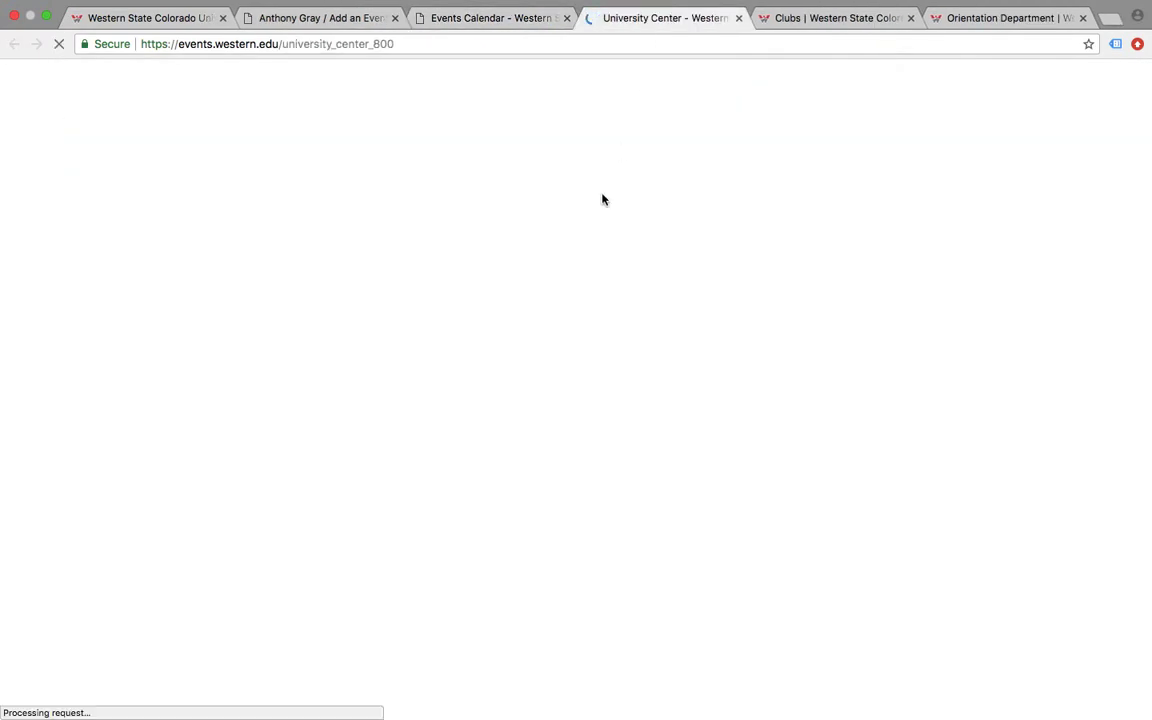
pyautogui.scroll(-5, 417, 470)
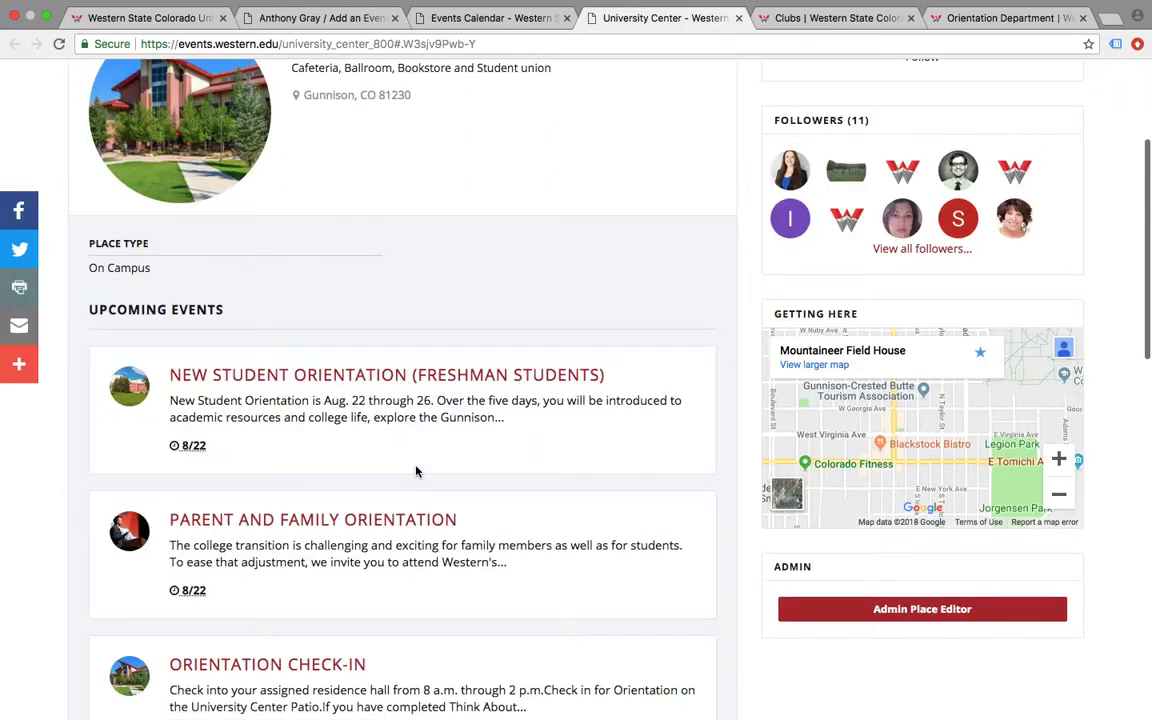
pyautogui.scroll(-2, 417, 470)
pyautogui.scroll(10, 417, 472)
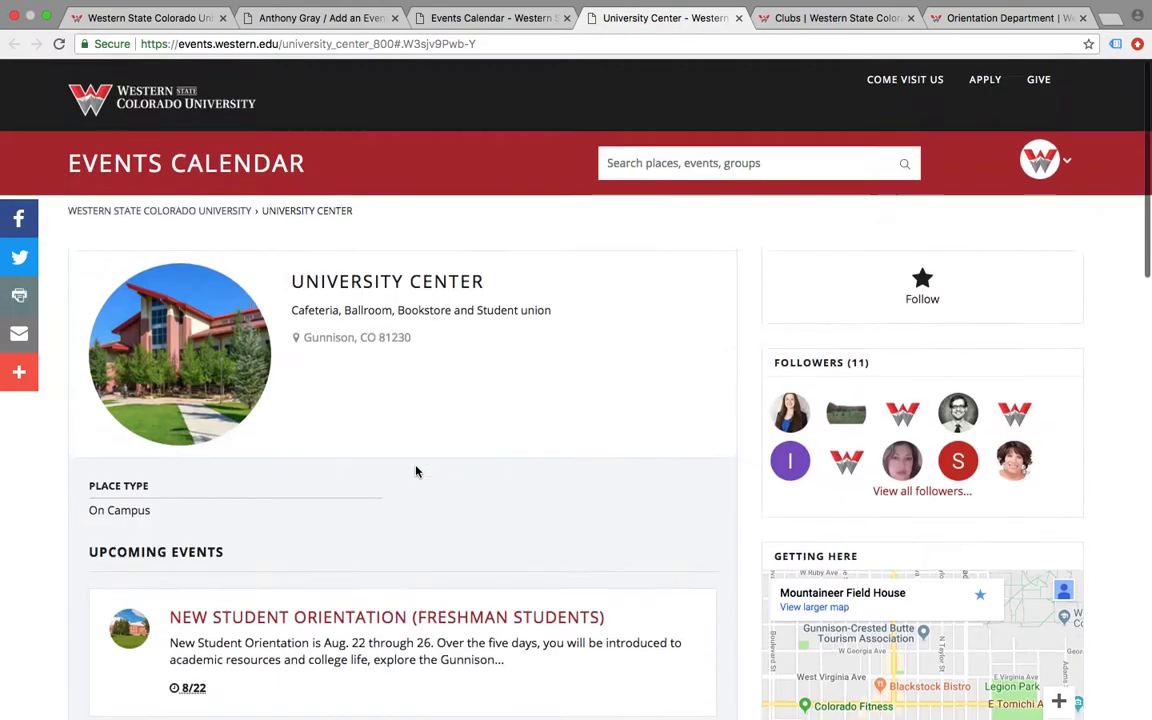
pyautogui.click(738, 18)
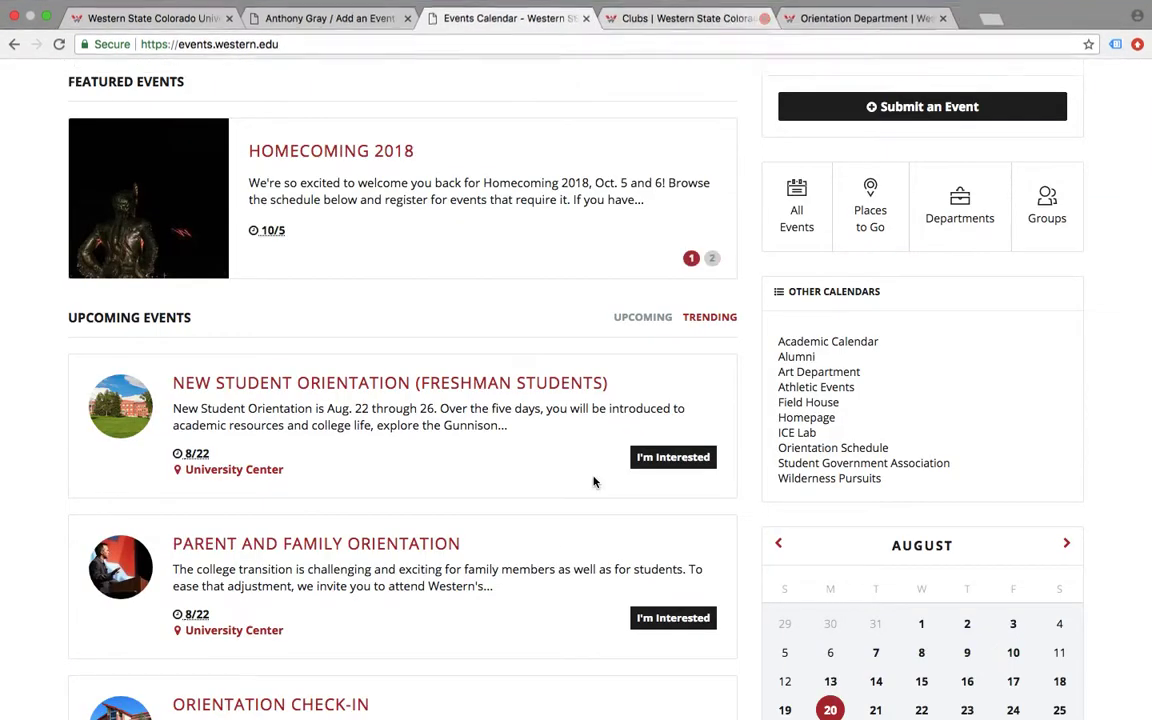
pyautogui.scroll(1, 593, 482)
pyautogui.click(325, 18)
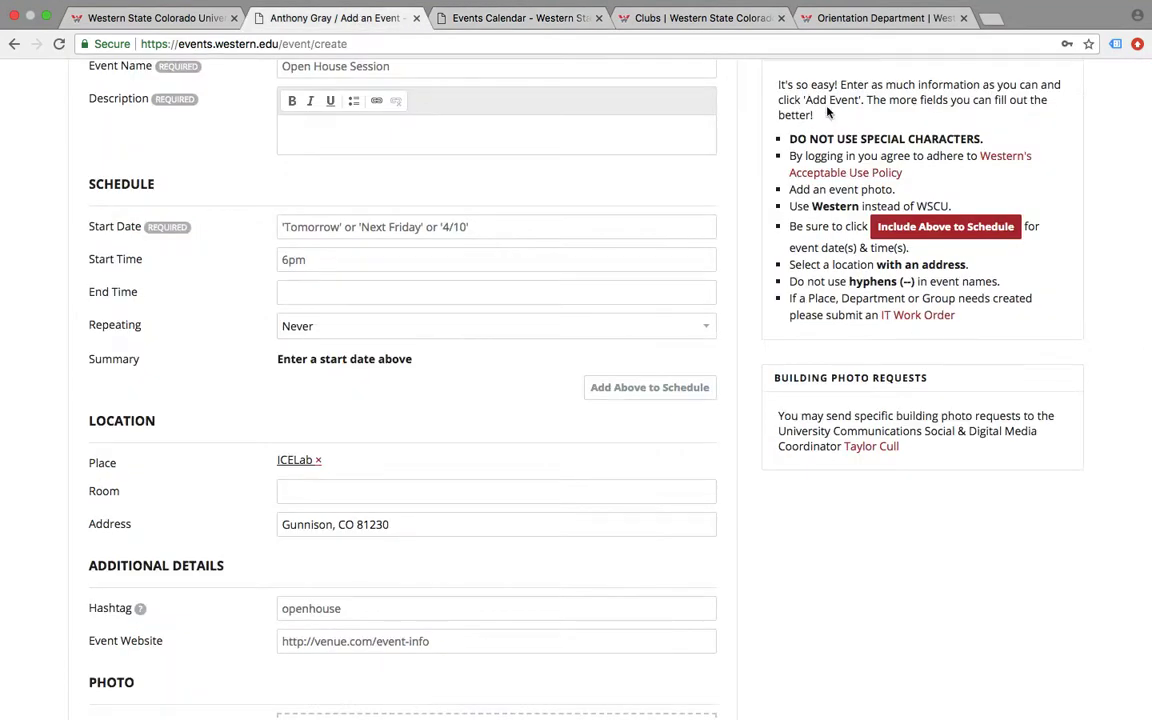
# Step: Review the remaining tips on the event form, including the one on hyphens in event names
pyautogui.scroll(1, 935, 250)
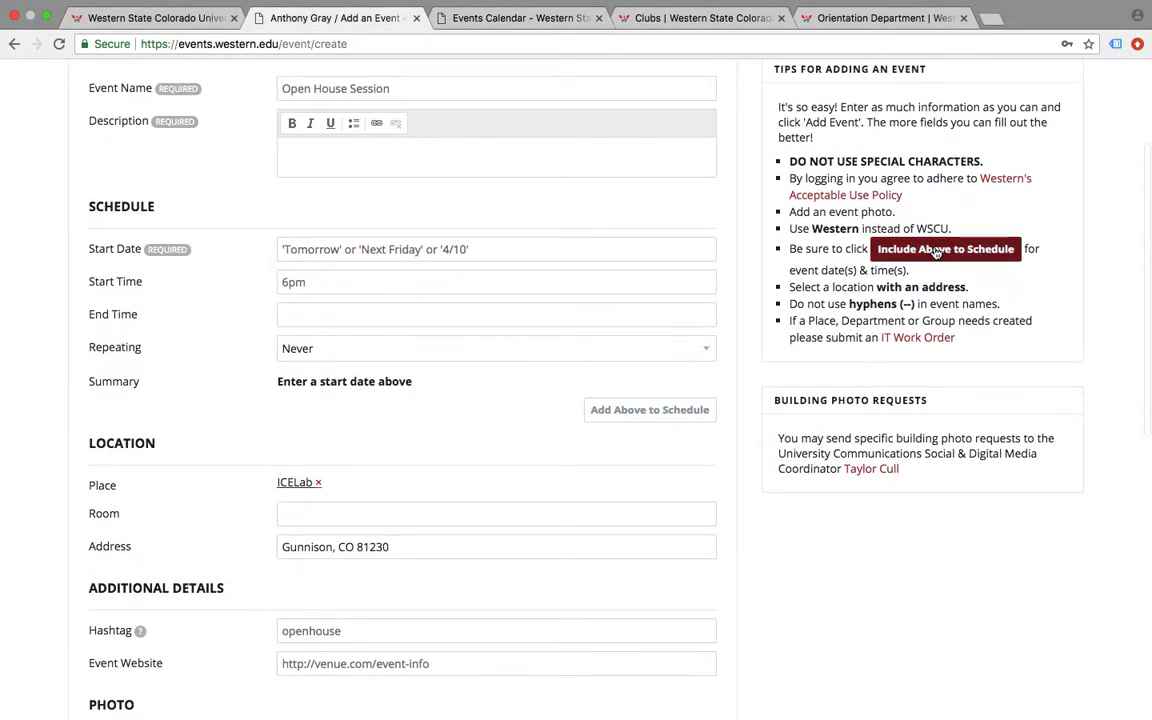
pyautogui.scroll(-1, 815, 303)
pyautogui.moveTo(790, 283); pyautogui.dragTo(998, 280)
pyautogui.click(843, 290)
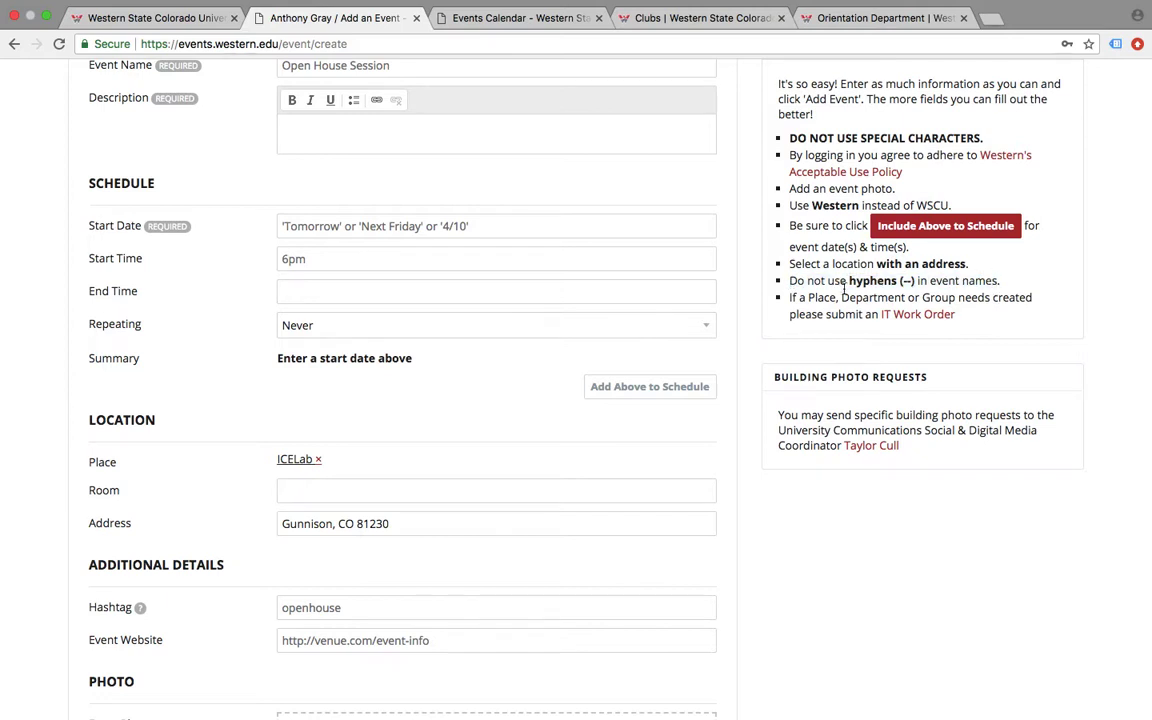
# Step: Remove ICELab as the event's place
pyautogui.scroll(-4, 795, 310)
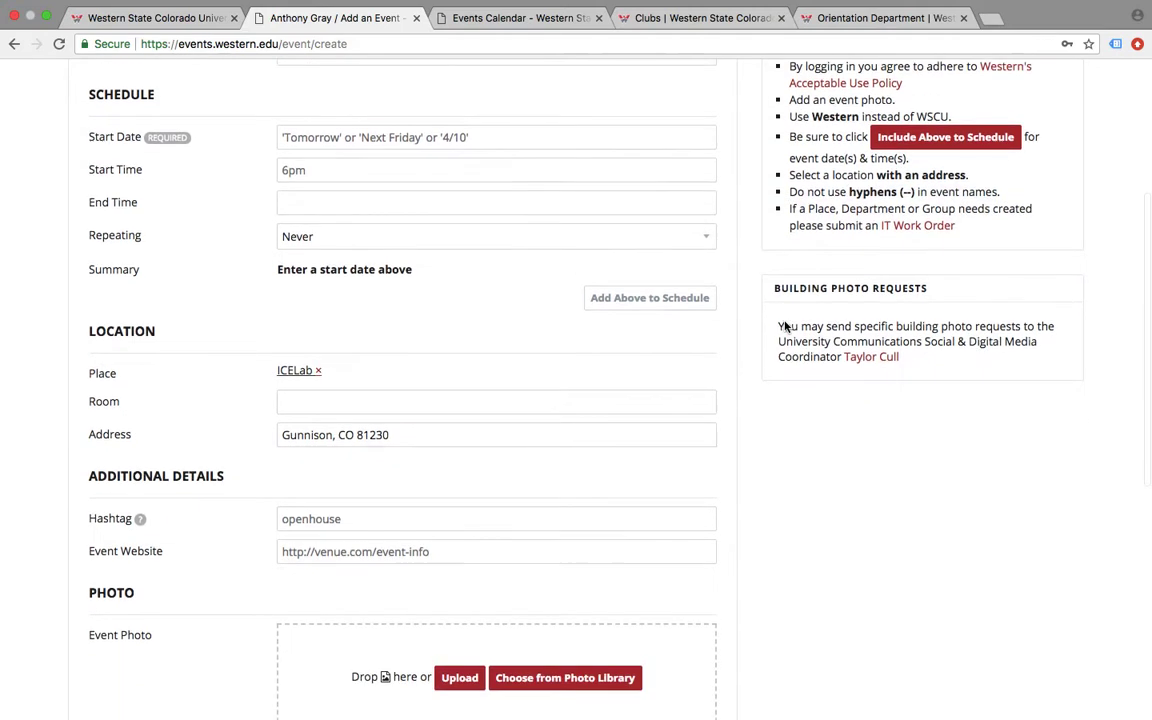
pyautogui.click(320, 372)
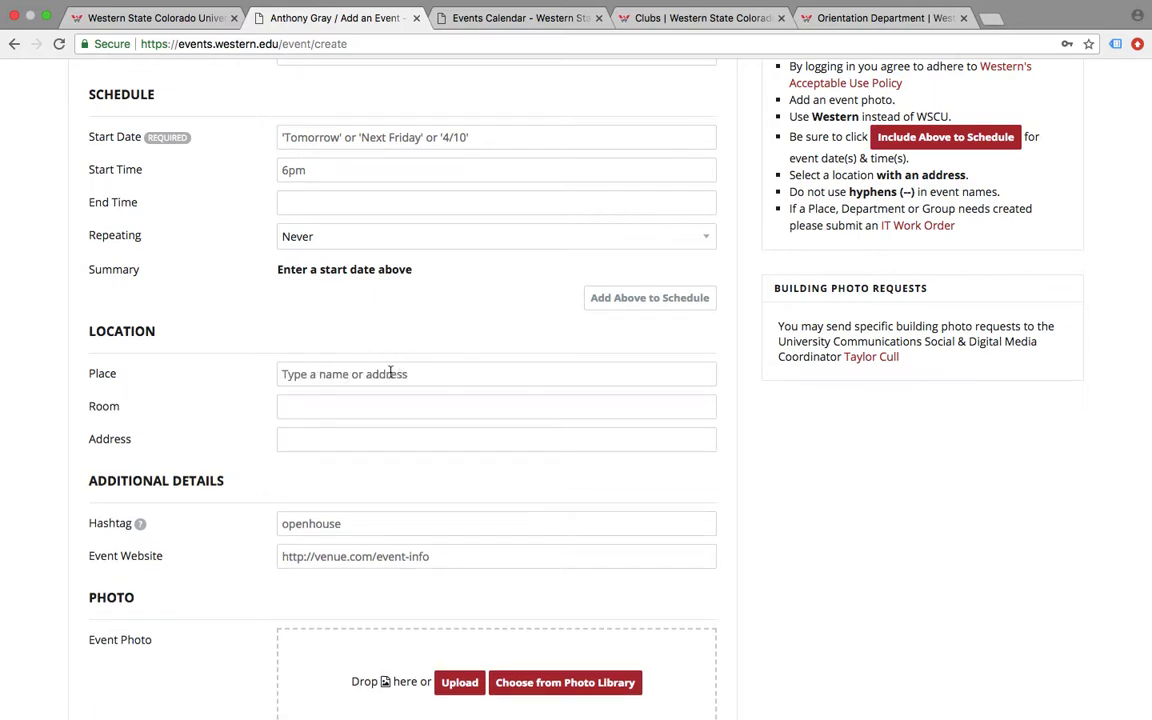
pyautogui.click(390, 372)
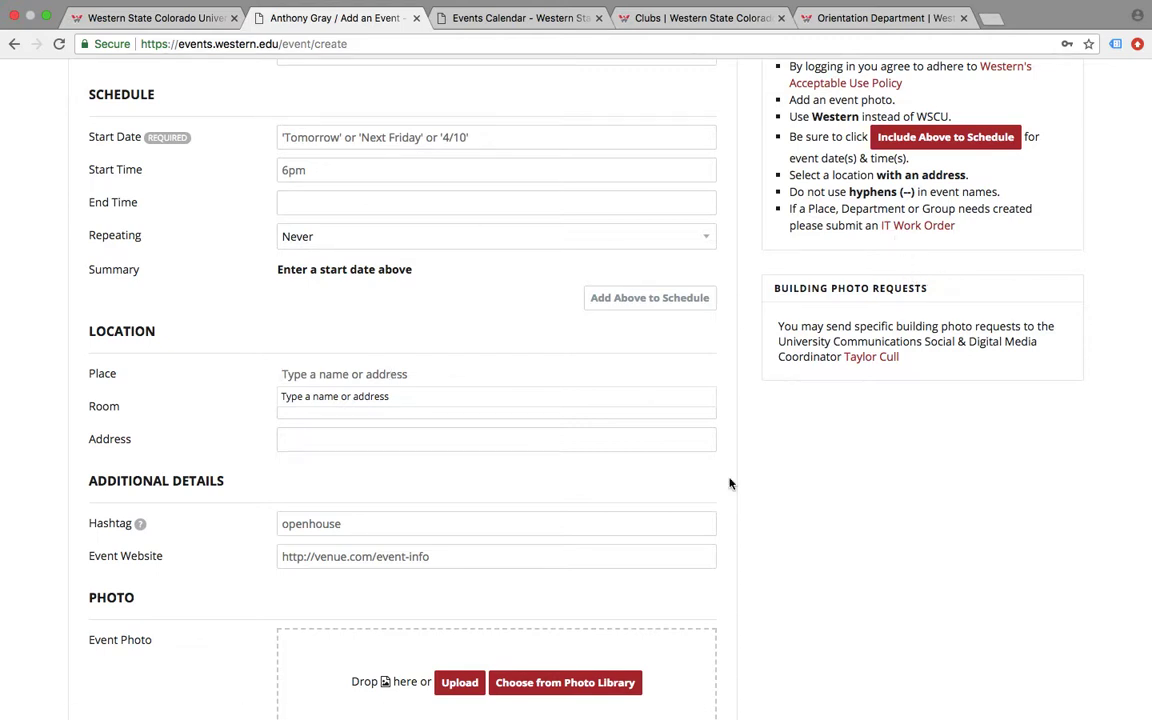
# Step: Name the event "Homecoming" and enter the description "Event for Alumni"
pyautogui.scroll(2, 730, 483)
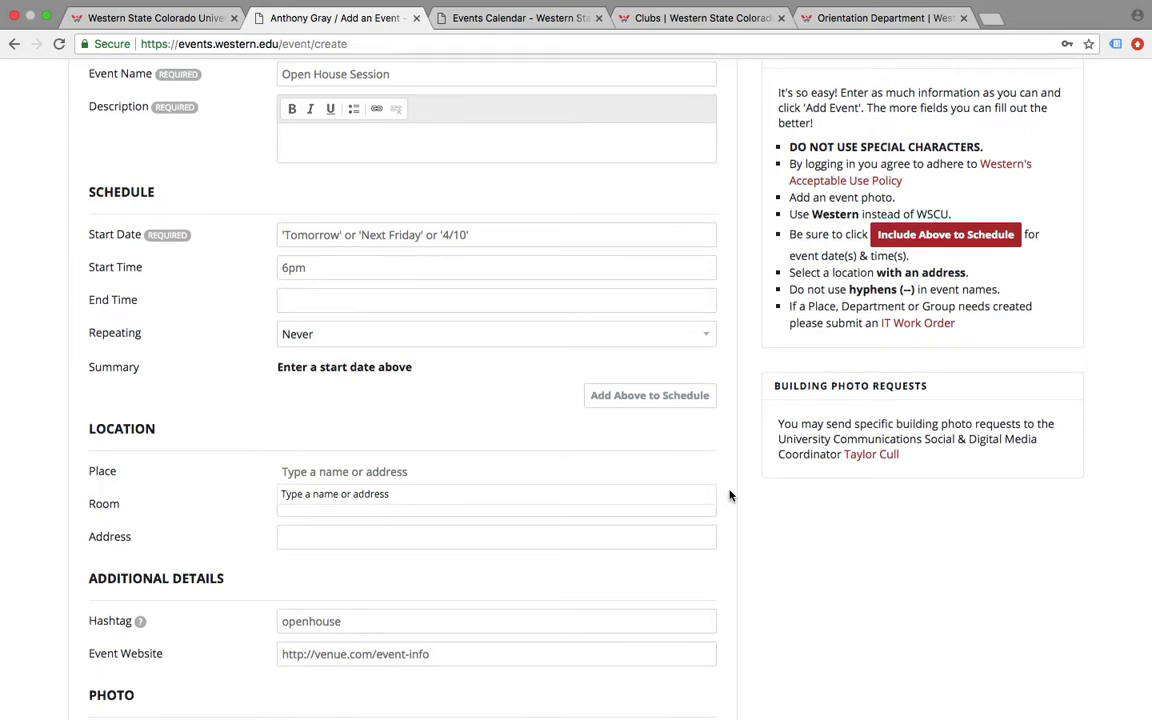
pyautogui.scroll(4, 730, 483)
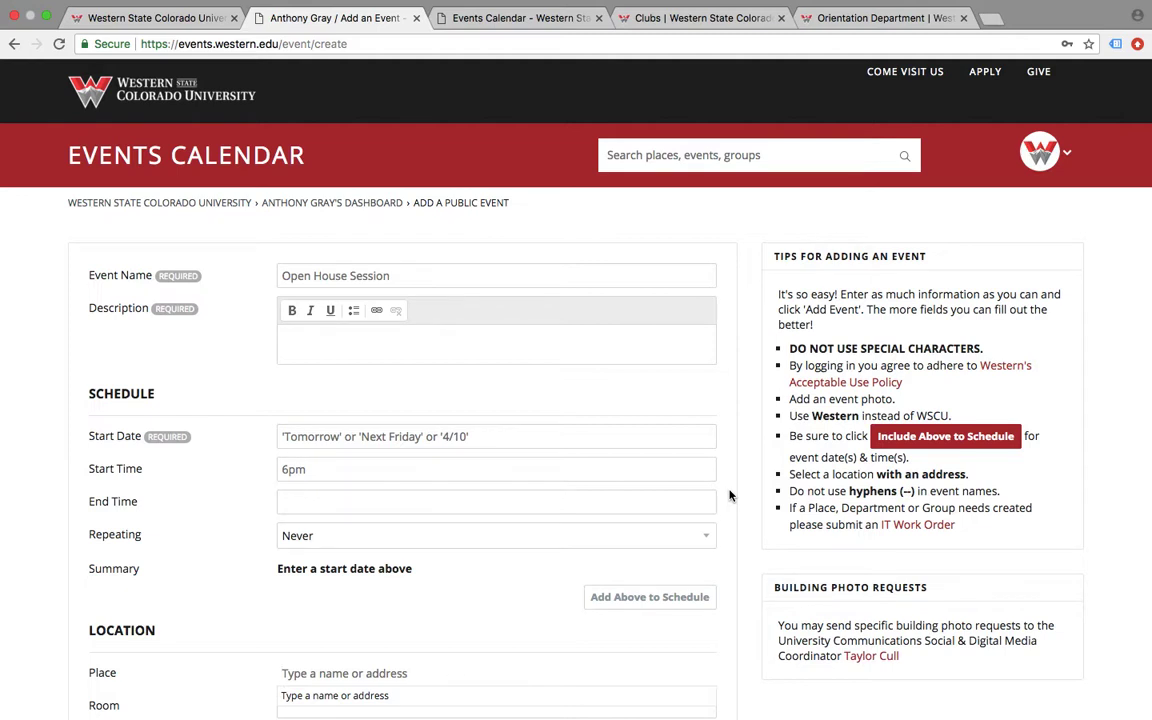
pyautogui.tripleClick(393, 277)
pyautogui.write('Homecoming')
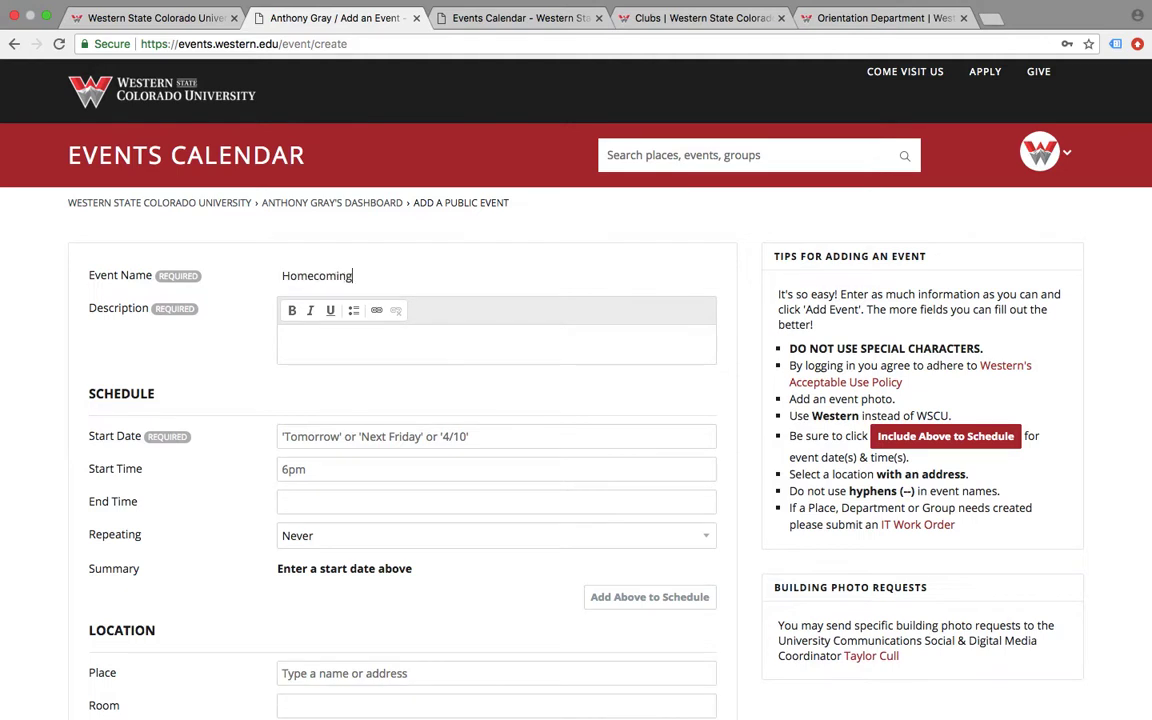
pyautogui.press('Tab')
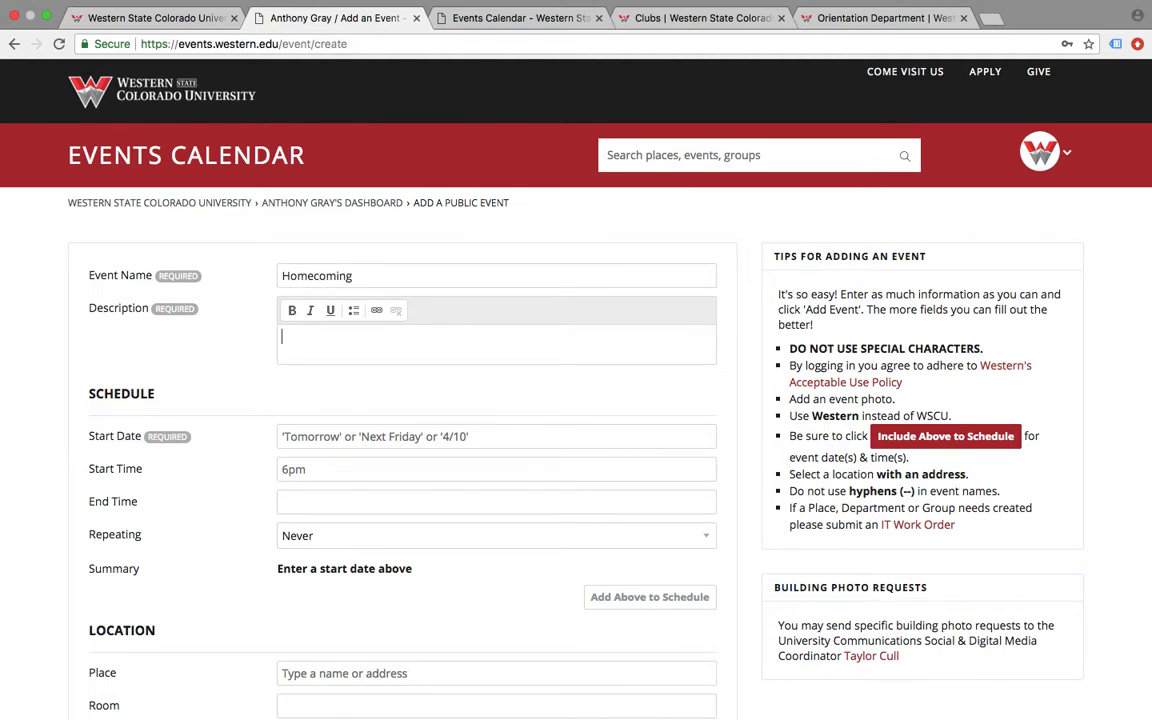
pyautogui.write('Event for Alumni')
# Step: Set the event's start date to 8/30 and start time to 5pm, and add this date to the schedule
pyautogui.click(283, 436)
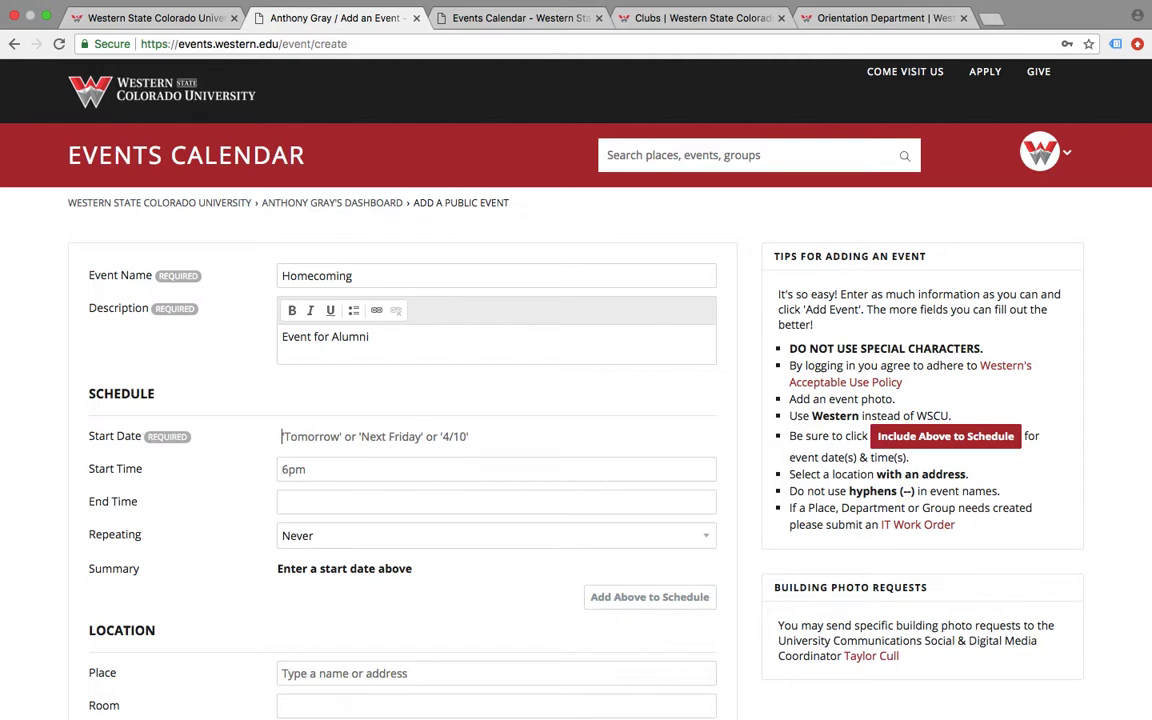
pyautogui.write('8')
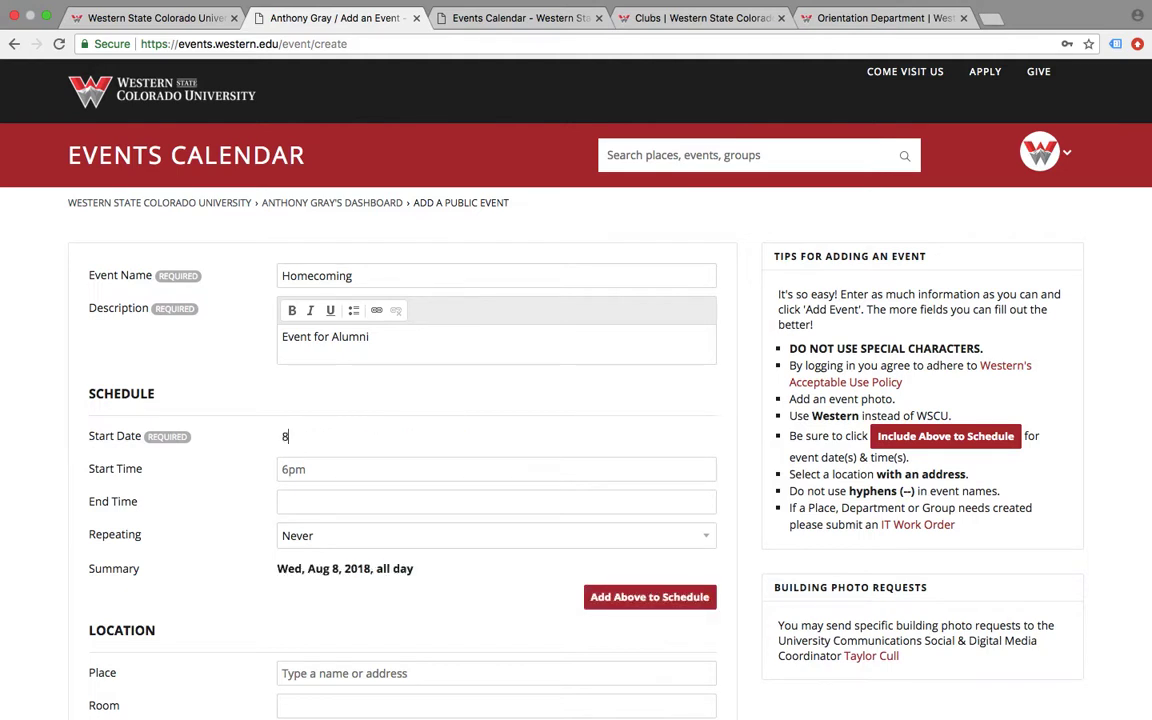
pyautogui.write('/30')
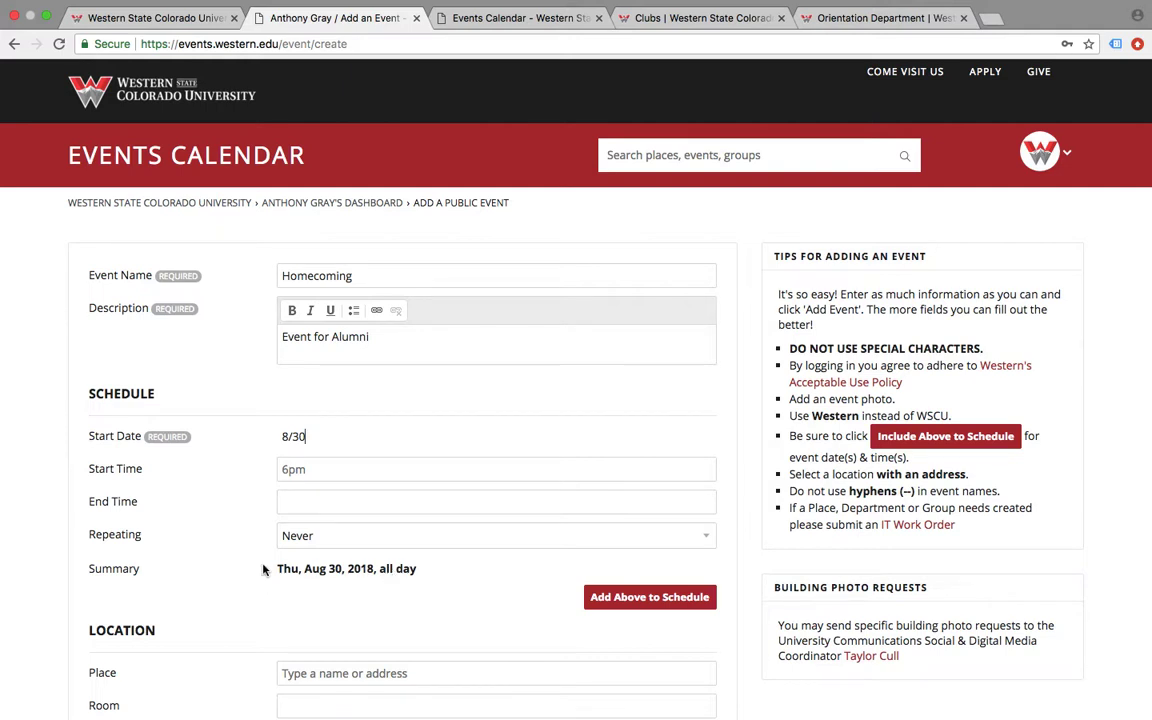
pyautogui.click(290, 468)
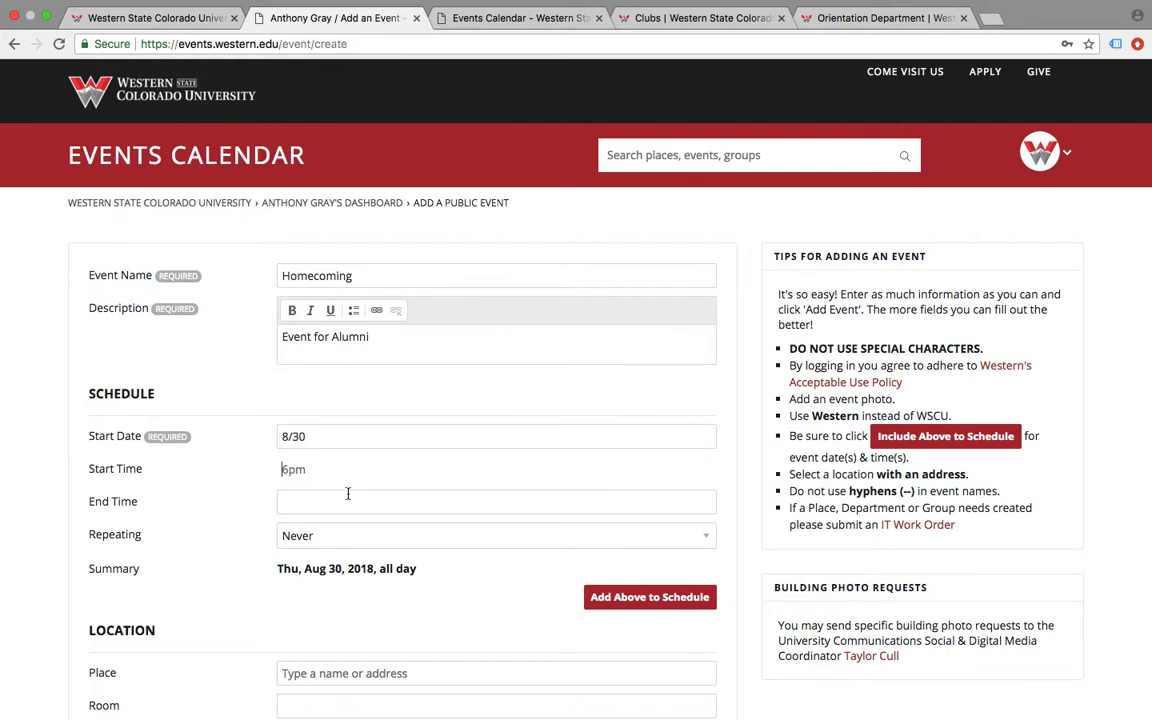
pyautogui.write('5pm')
pyautogui.scroll(-2, 492, 575)
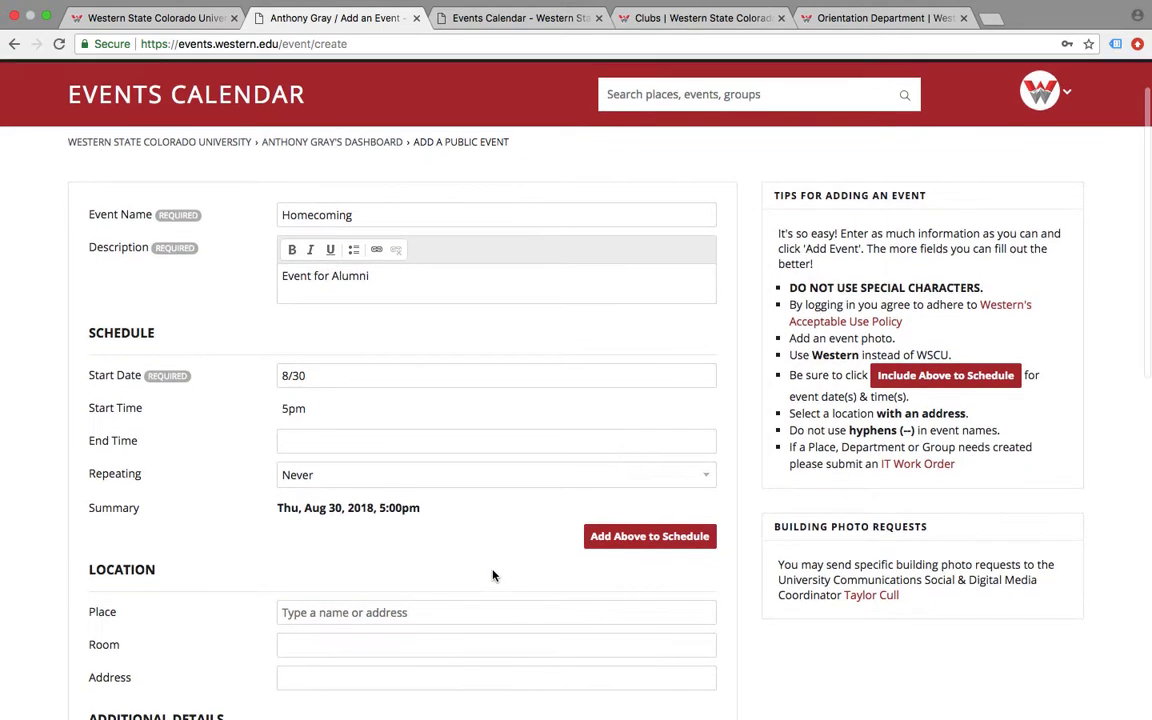
pyautogui.click(634, 521)
pyautogui.scroll(-1, 395, 540)
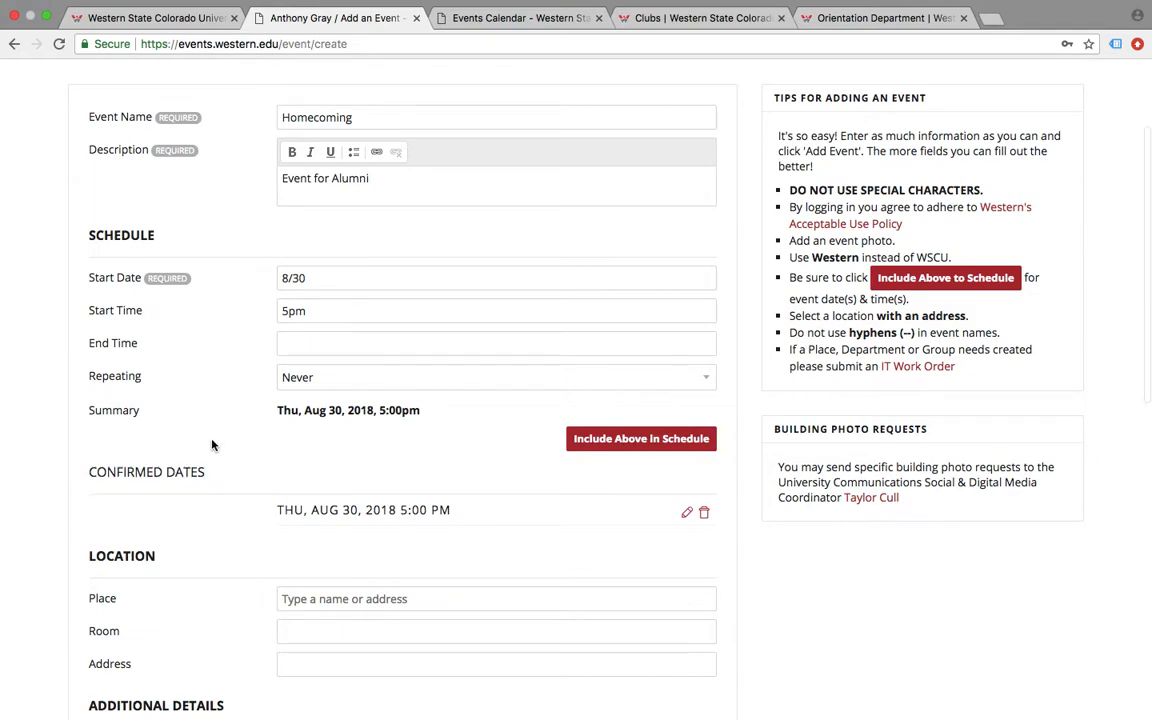
pyautogui.moveTo(212, 445); pyautogui.dragTo(229, 483)
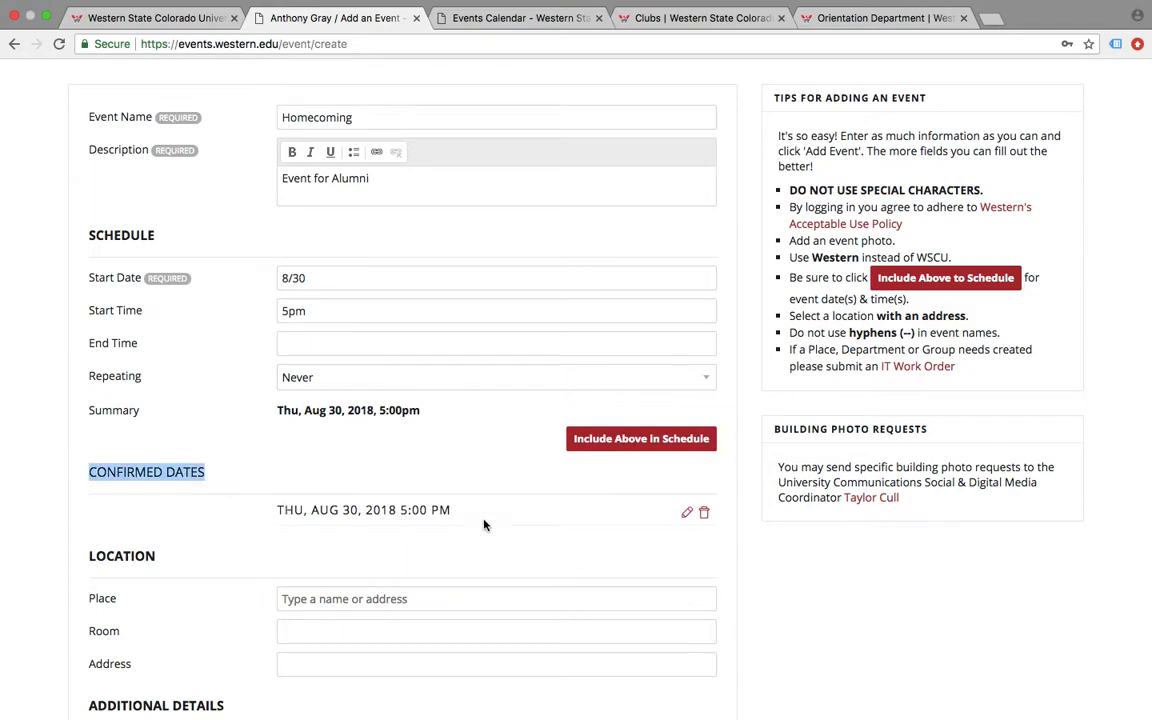
# Step: Set the event's place to ICELab
pyautogui.scroll(-5, 341, 512)
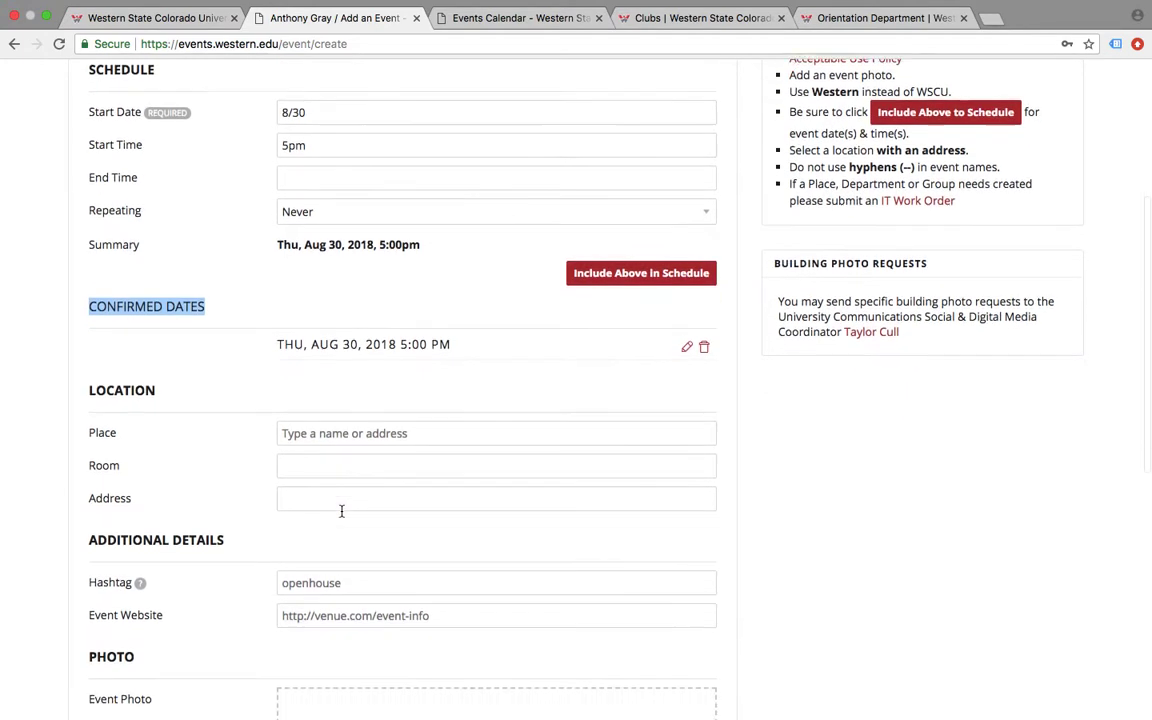
pyautogui.scroll(-1, 280, 464)
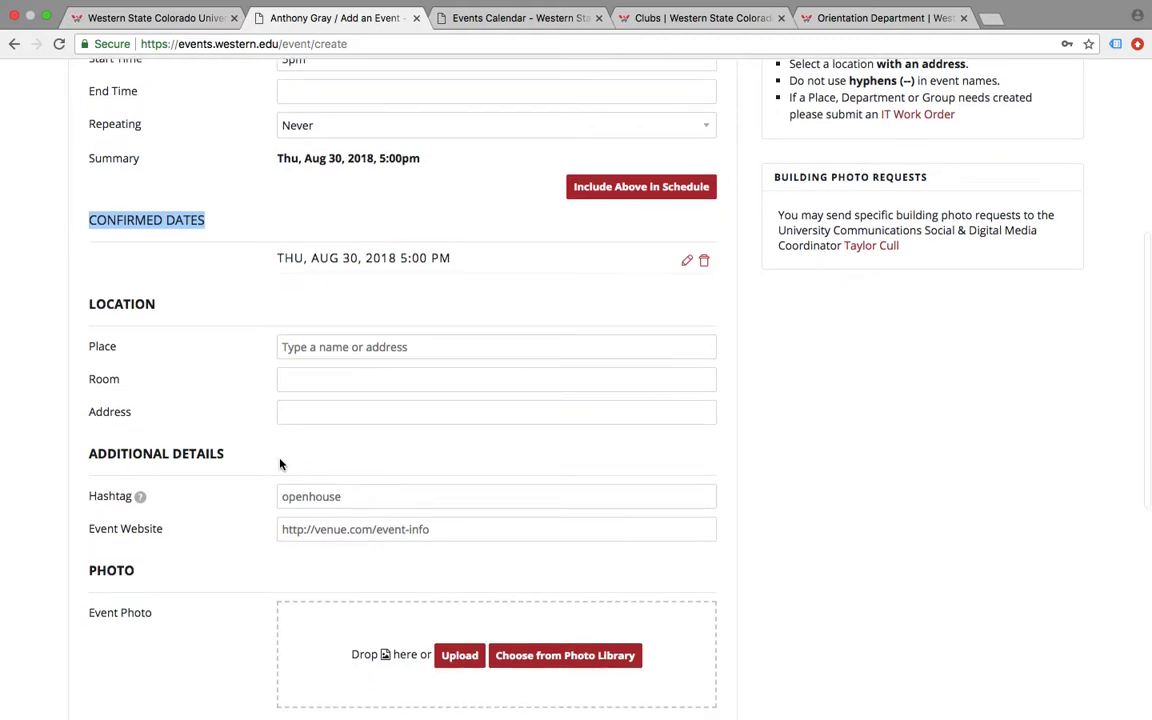
pyautogui.click(305, 344)
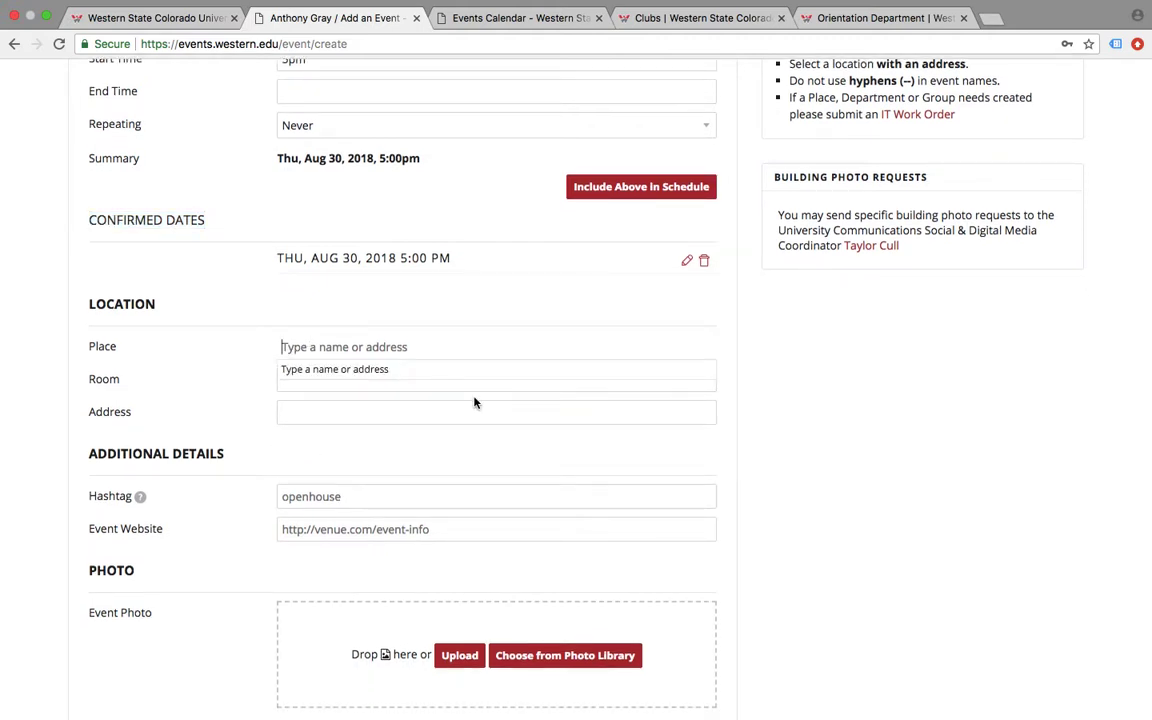
pyautogui.write('ic')
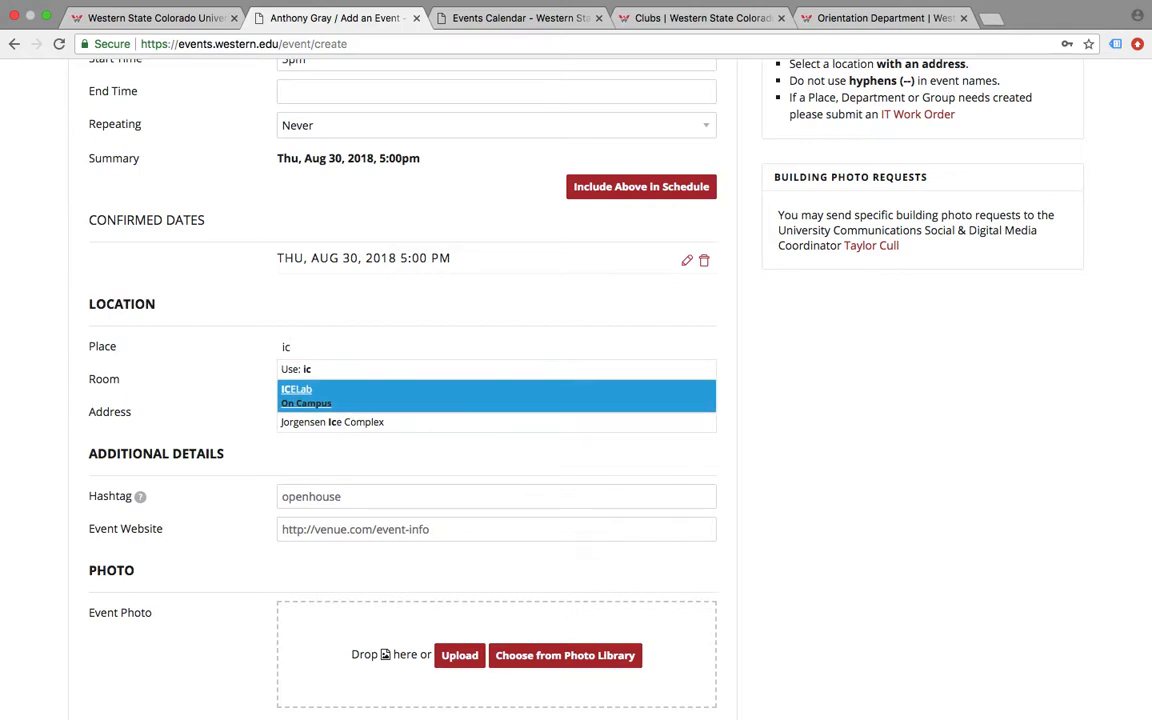
pyautogui.press('Return')
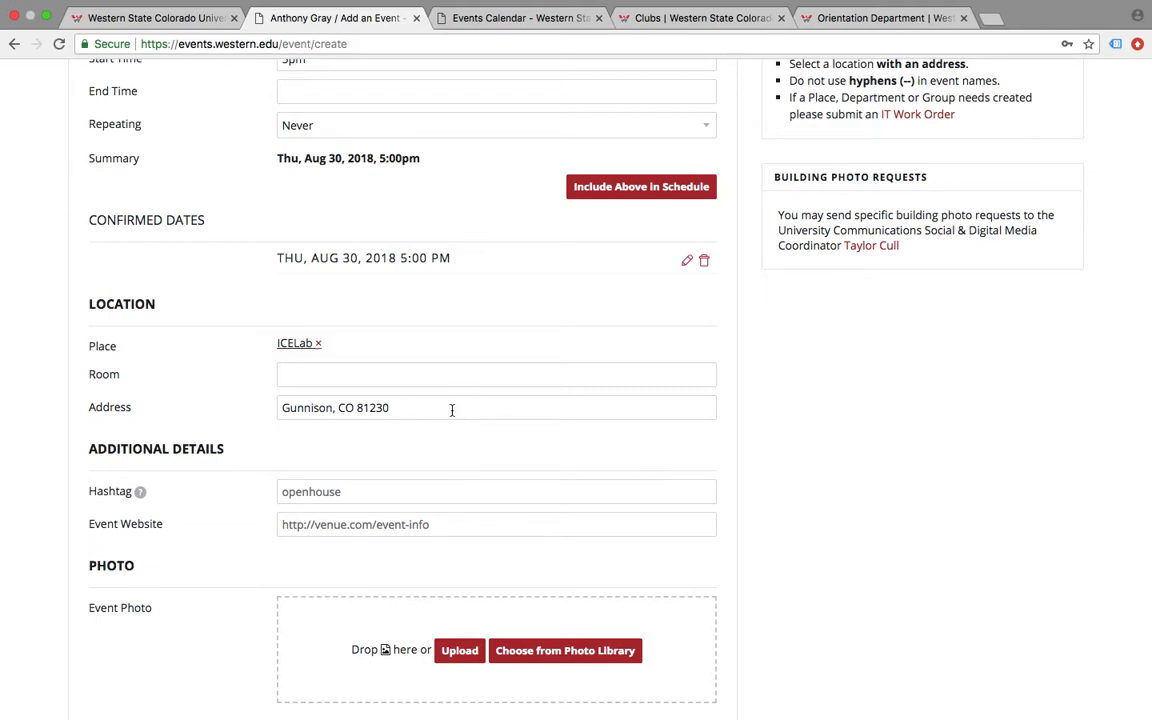
# Step: Enter "#westernup" as the event's hashtag, leaving the event website empty
pyautogui.scroll(-1, 408, 446)
pyautogui.scroll(-3, 408, 446)
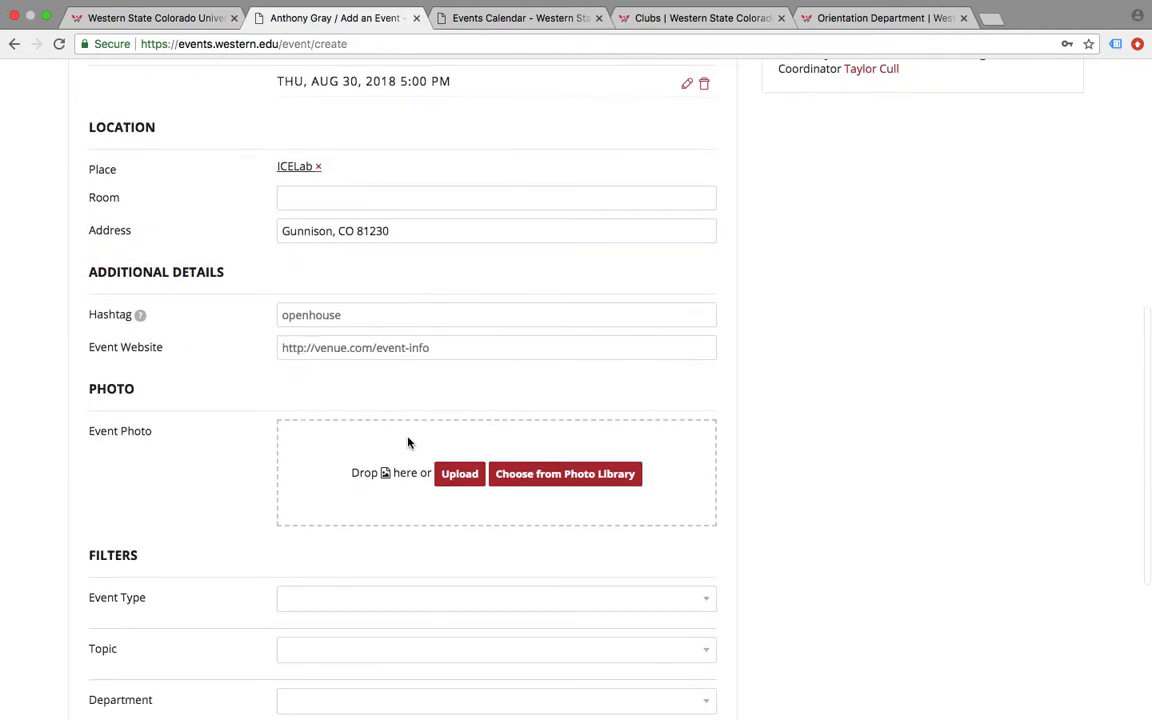
pyautogui.click(329, 311)
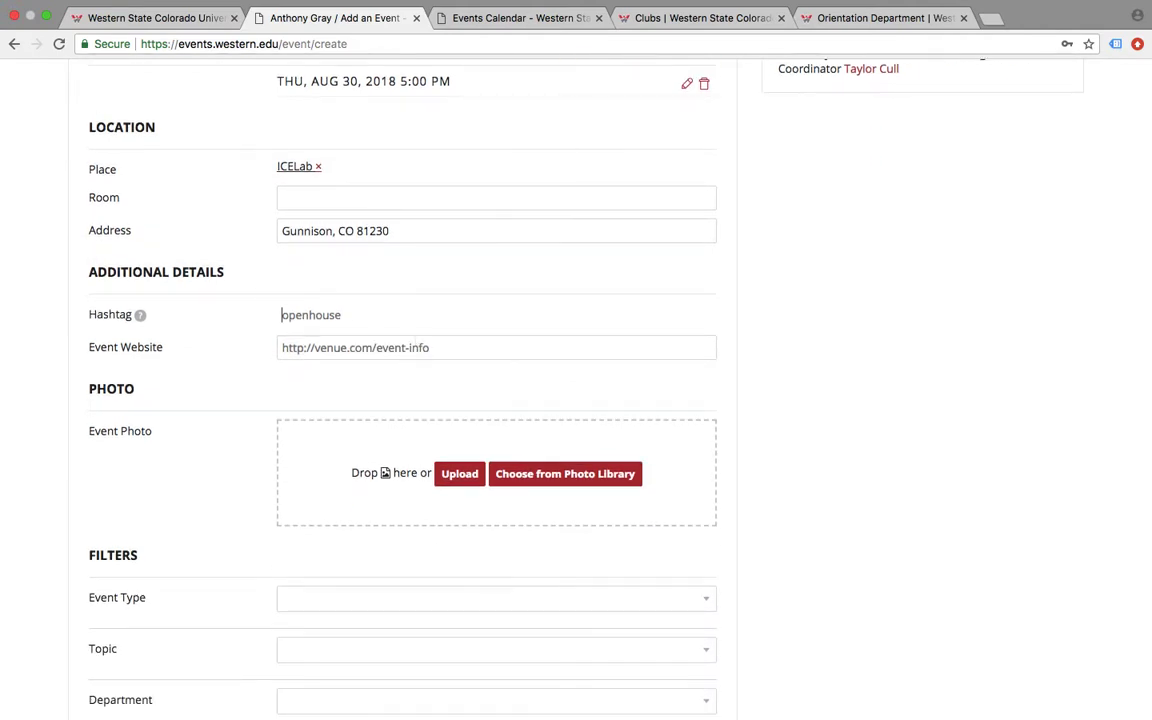
pyautogui.write('#westernup')
pyautogui.click(405, 350)
# Step: Upload ron.jpg from the images folder as the event photo
pyautogui.scroll(-3, 473, 365)
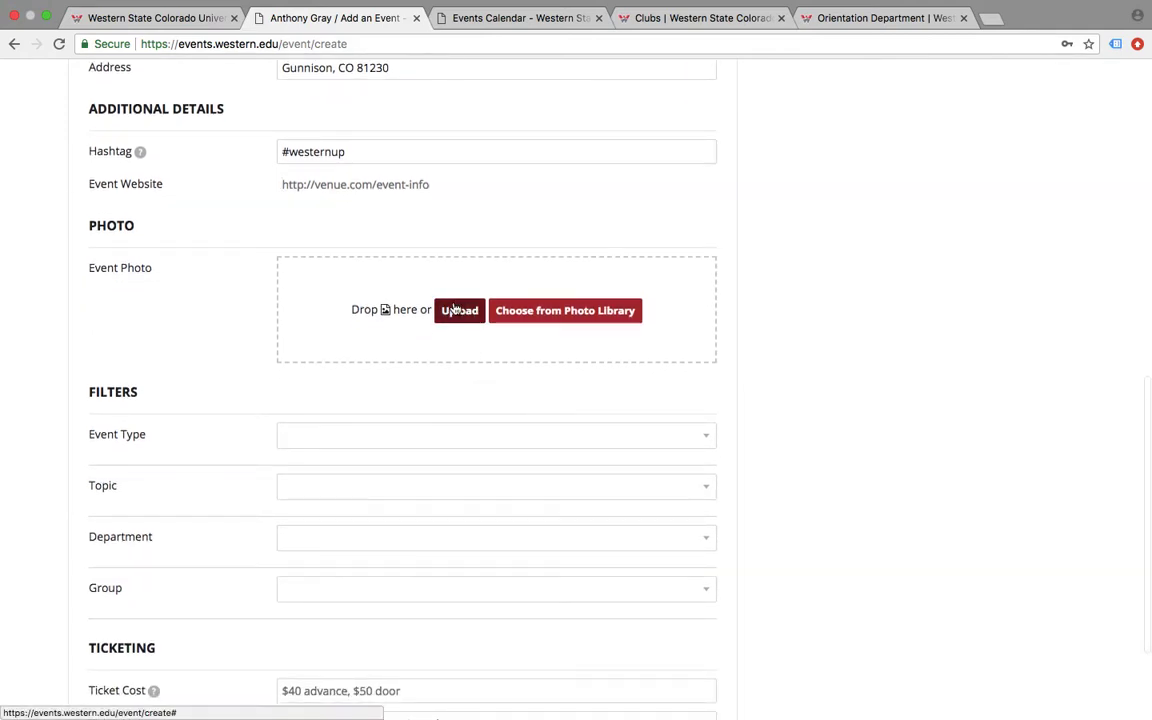
pyautogui.click(452, 312)
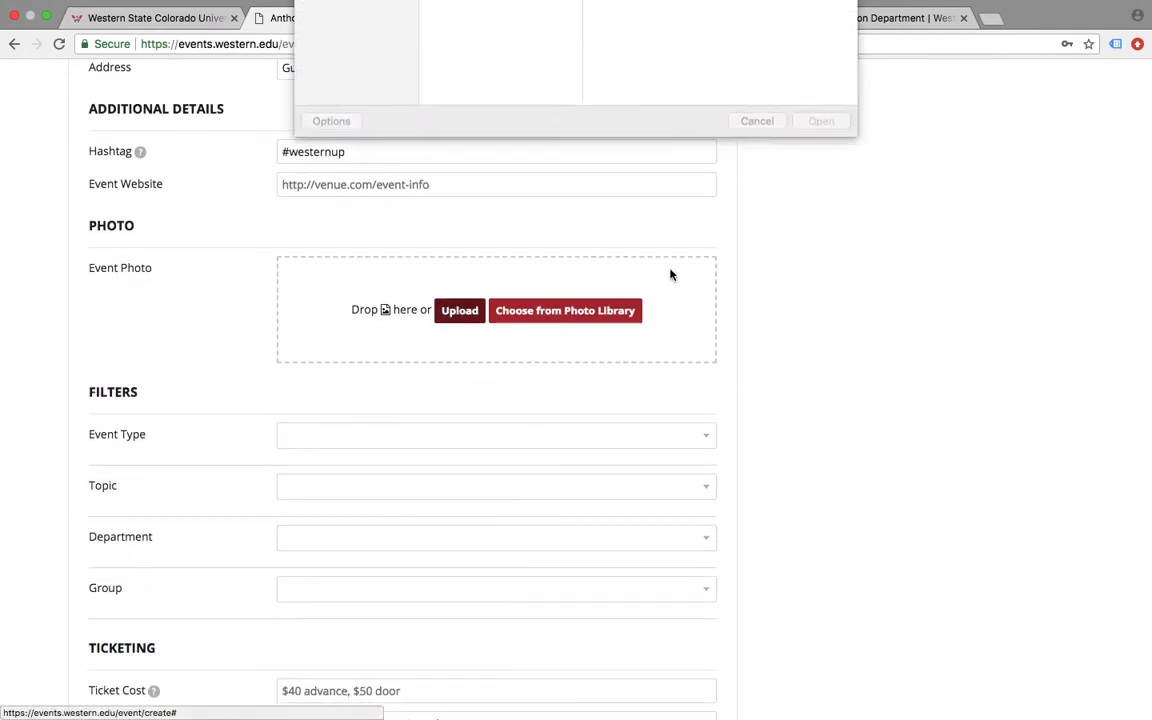
pyautogui.click(455, 40)
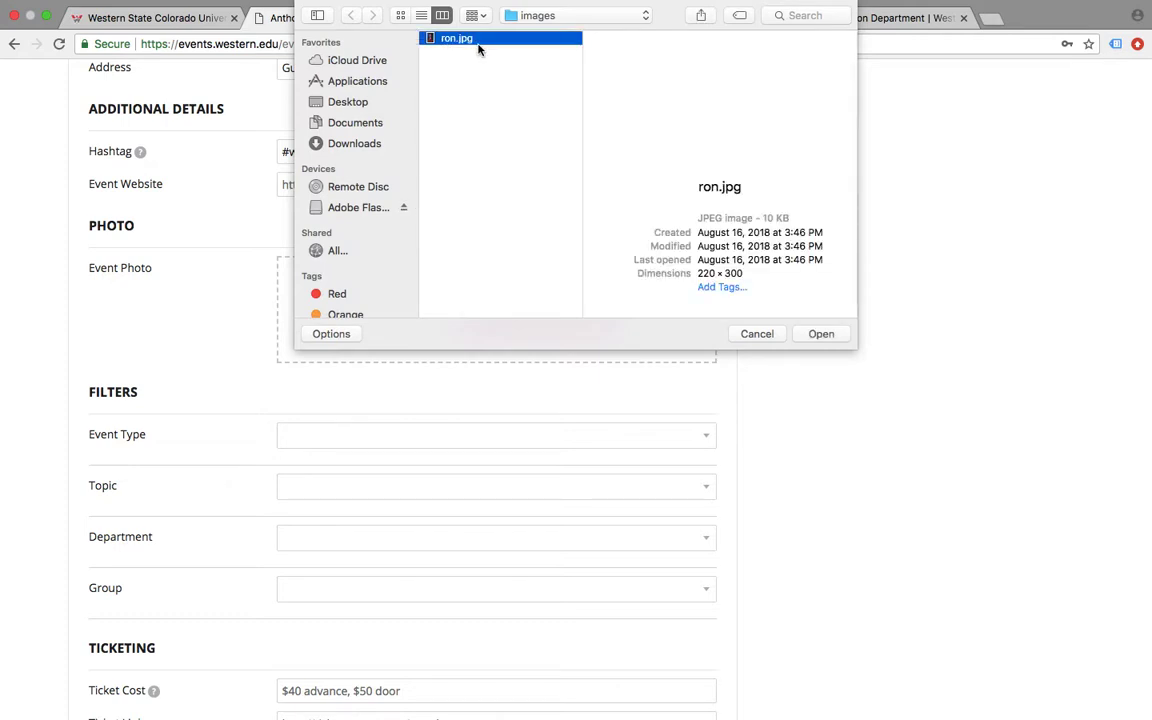
pyautogui.click(810, 340)
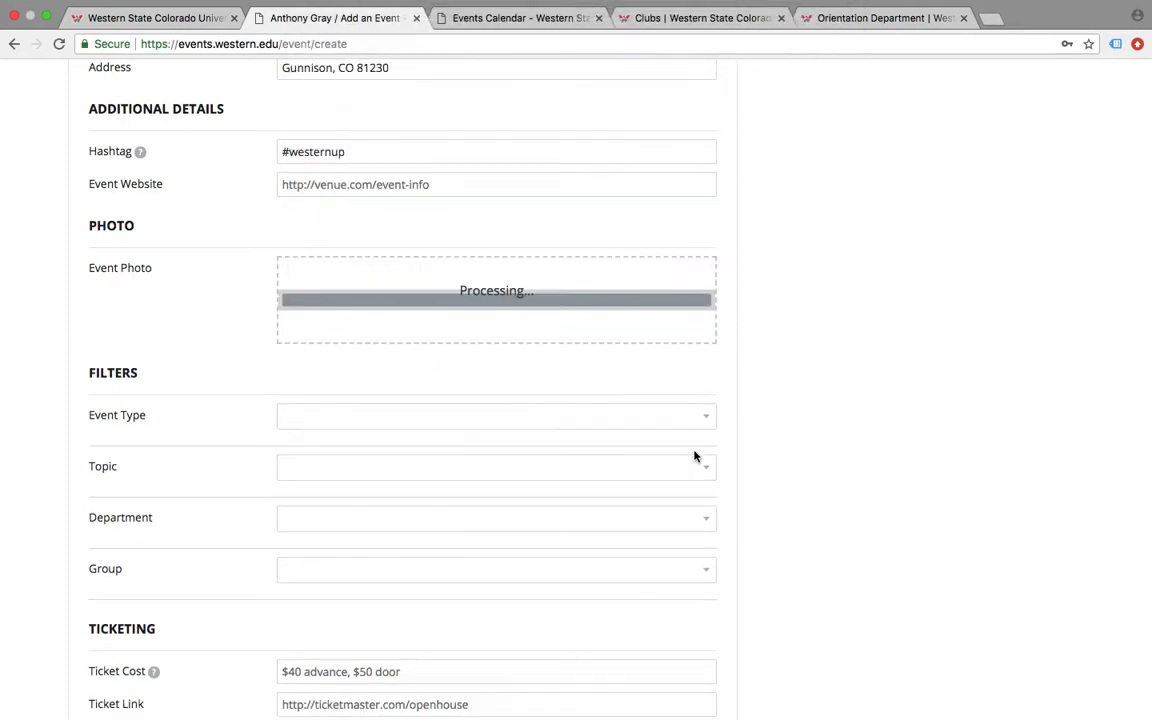
pyautogui.scroll(-4, 692, 455)
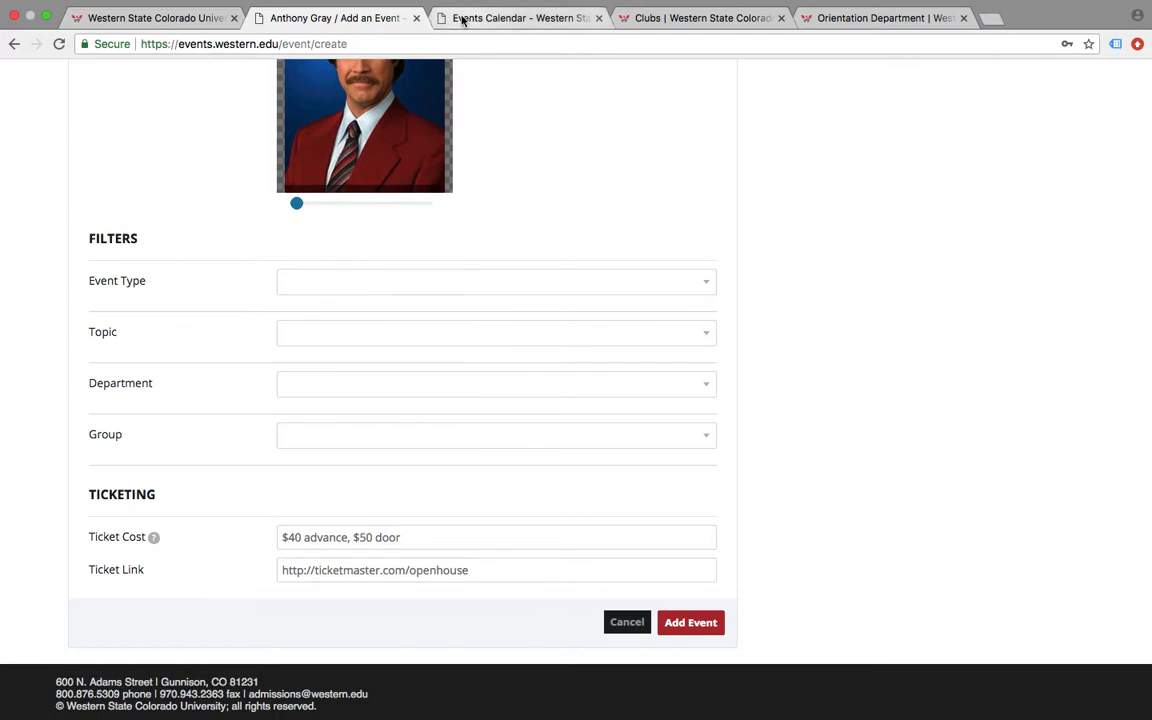
# Step: Filter the public events calendar by the Sporting Events type, look through the listed events, and return to the event form
pyautogui.click(500, 18)
pyautogui.scroll(-10, 1051, 427)
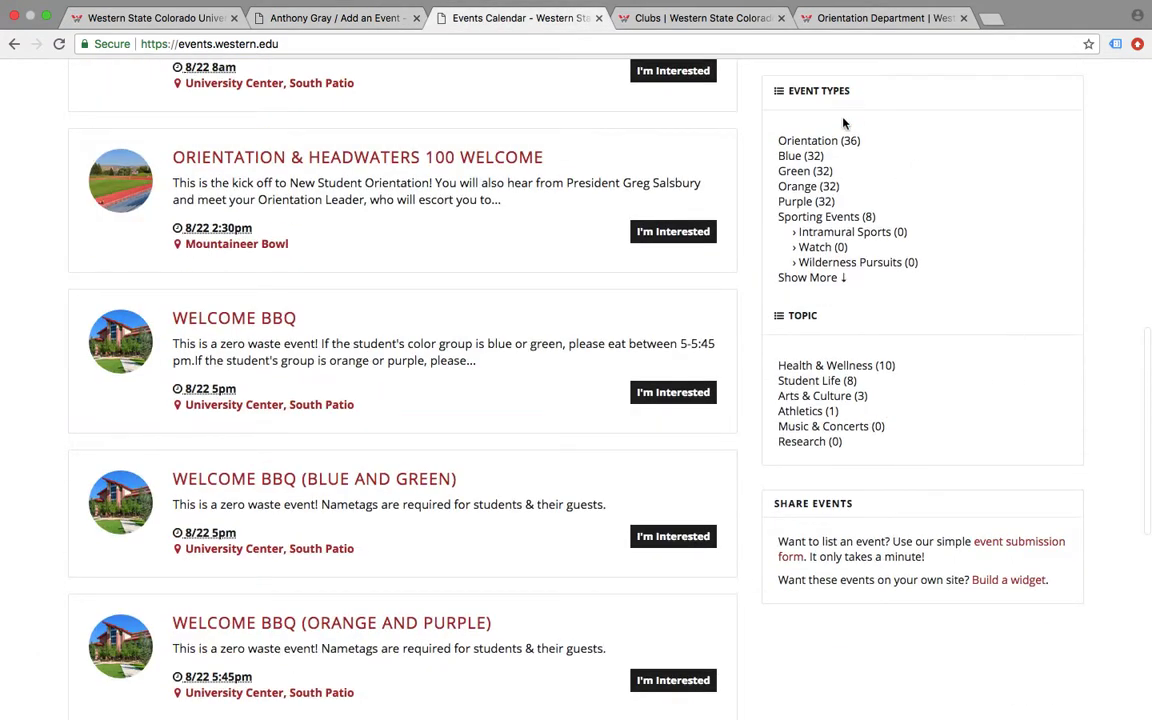
pyautogui.click(801, 218)
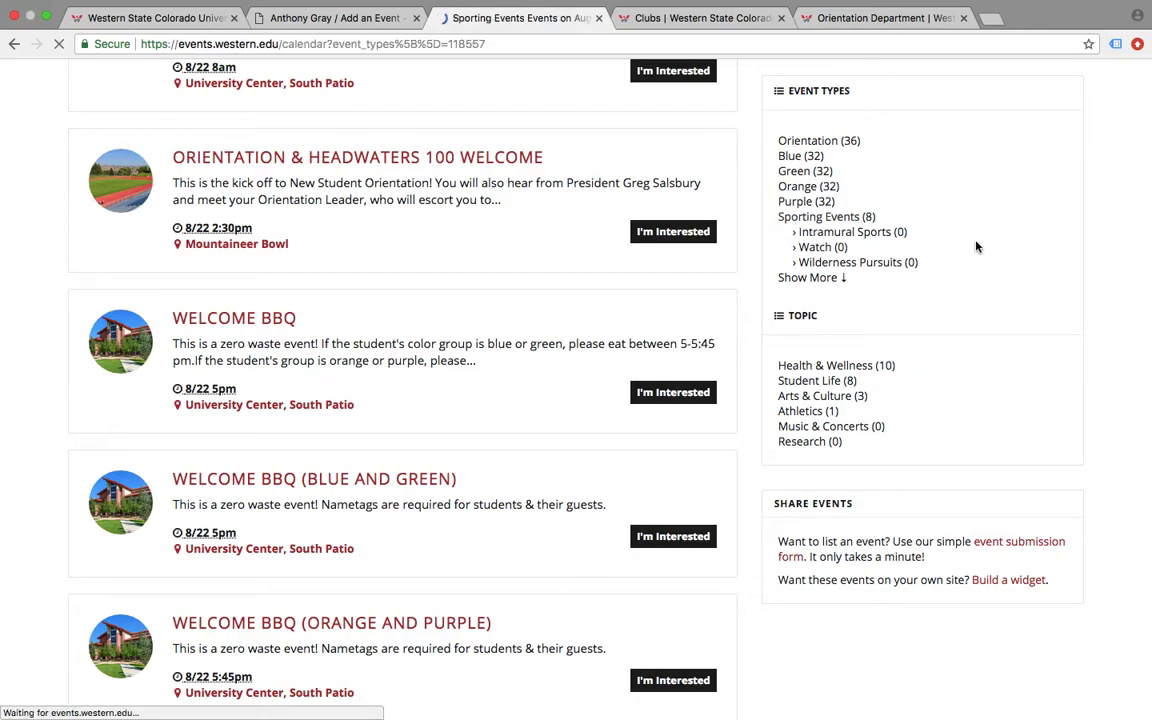
pyautogui.scroll(-3, 499, 399)
pyautogui.scroll(-6, 450, 424)
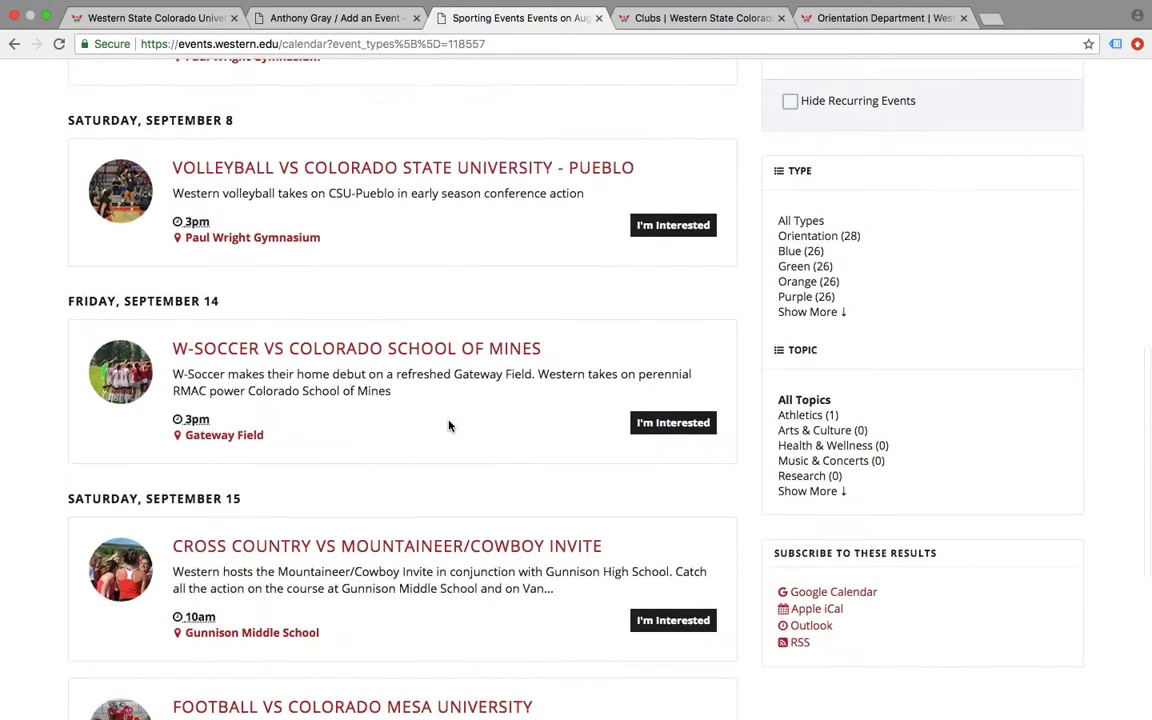
pyautogui.scroll(12, 450, 424)
pyautogui.click(340, 15)
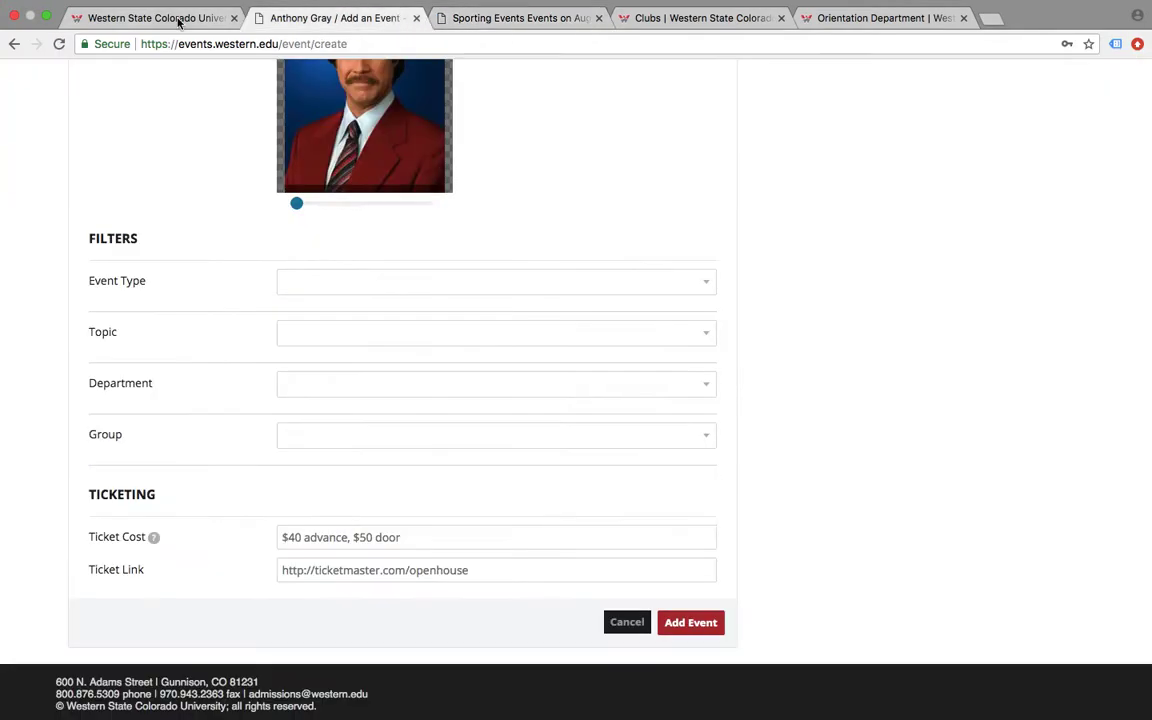
# Step: Assign the event type Entertainment and the topic Student Life to the event
pyautogui.click(320, 287)
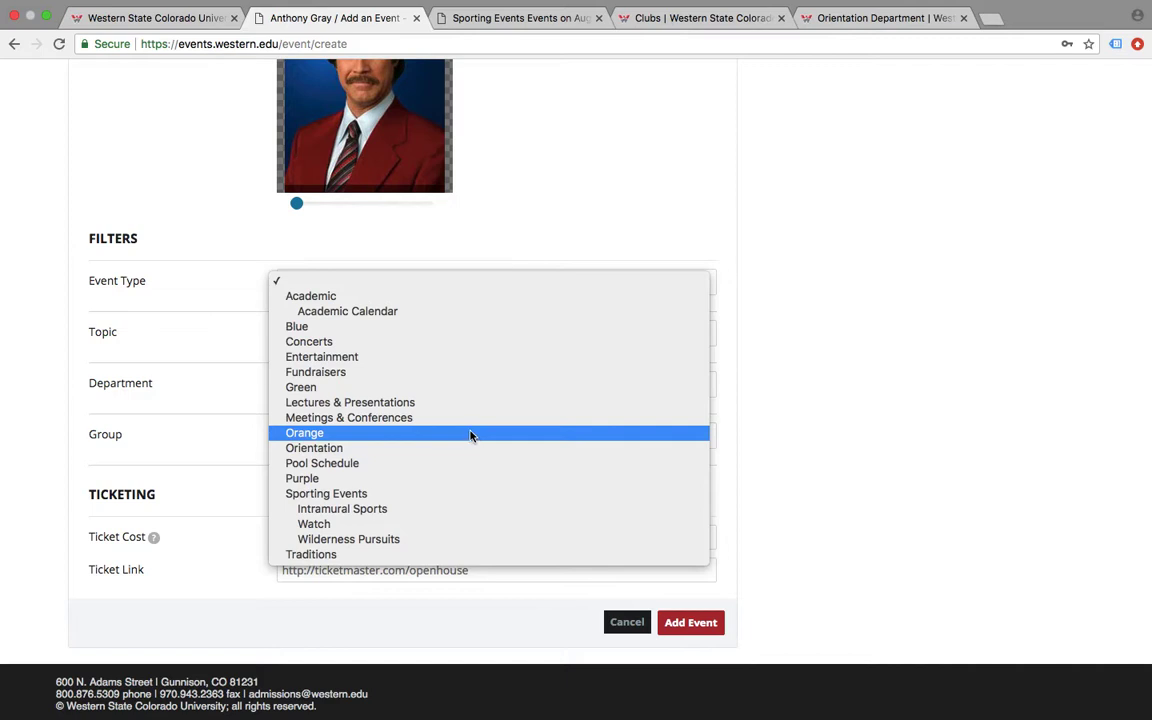
pyautogui.click(447, 355)
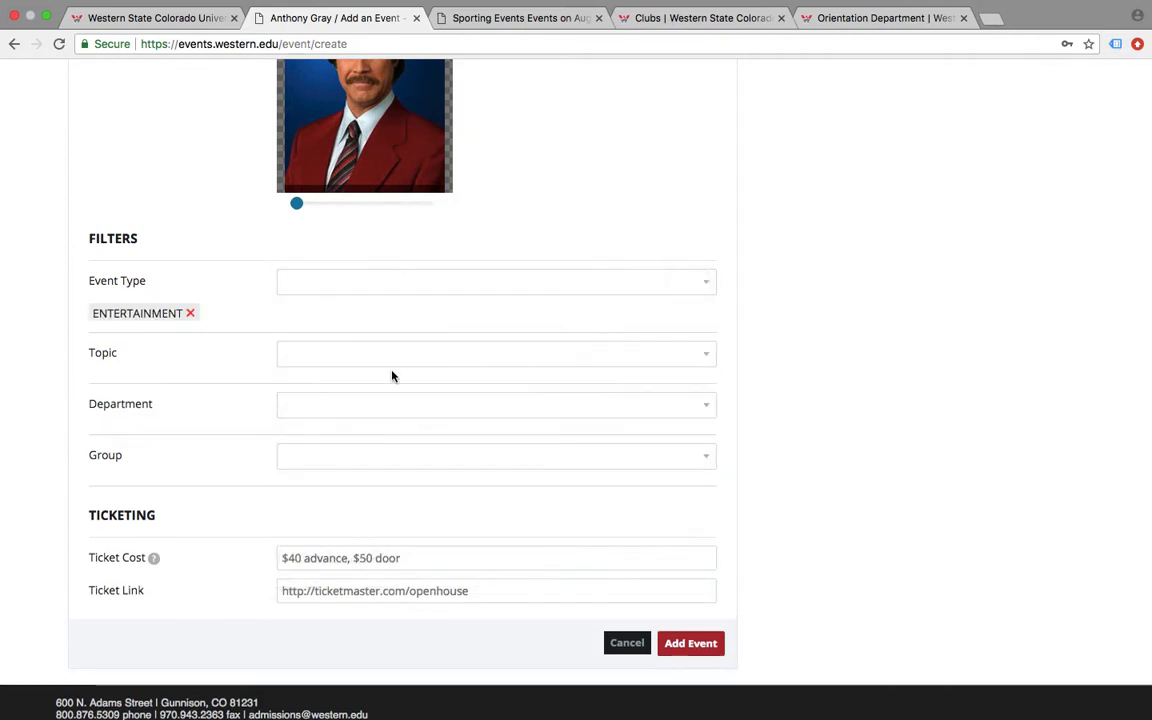
pyautogui.click(320, 359)
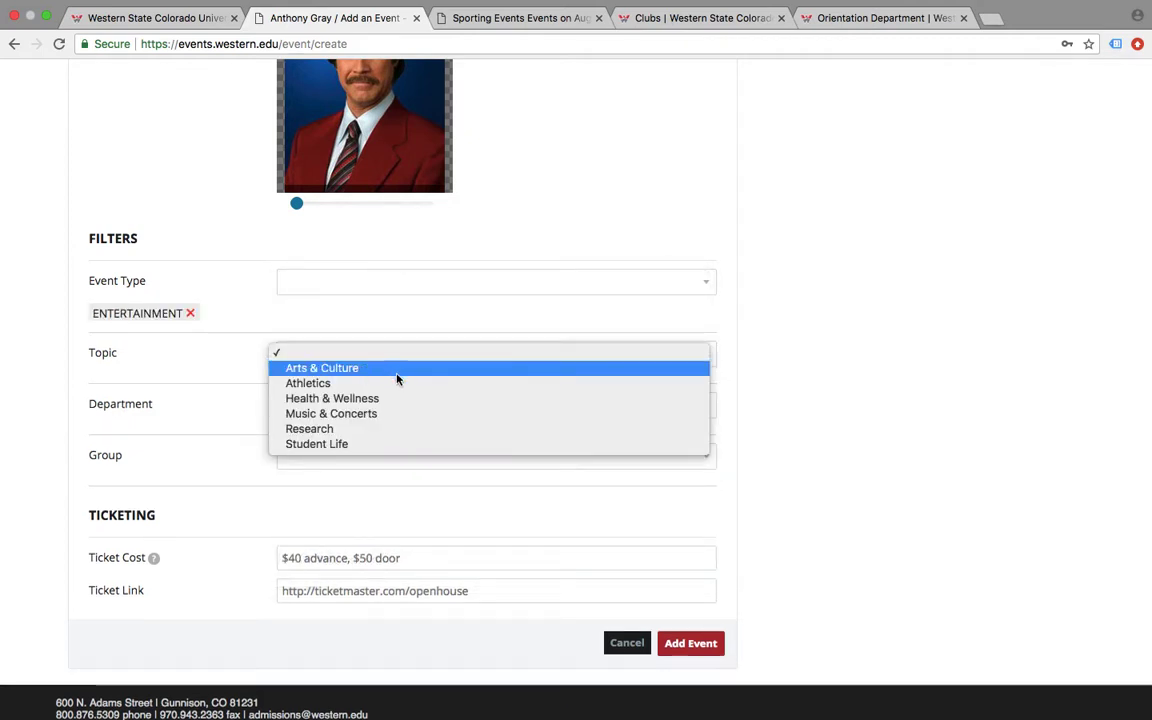
pyautogui.click(411, 450)
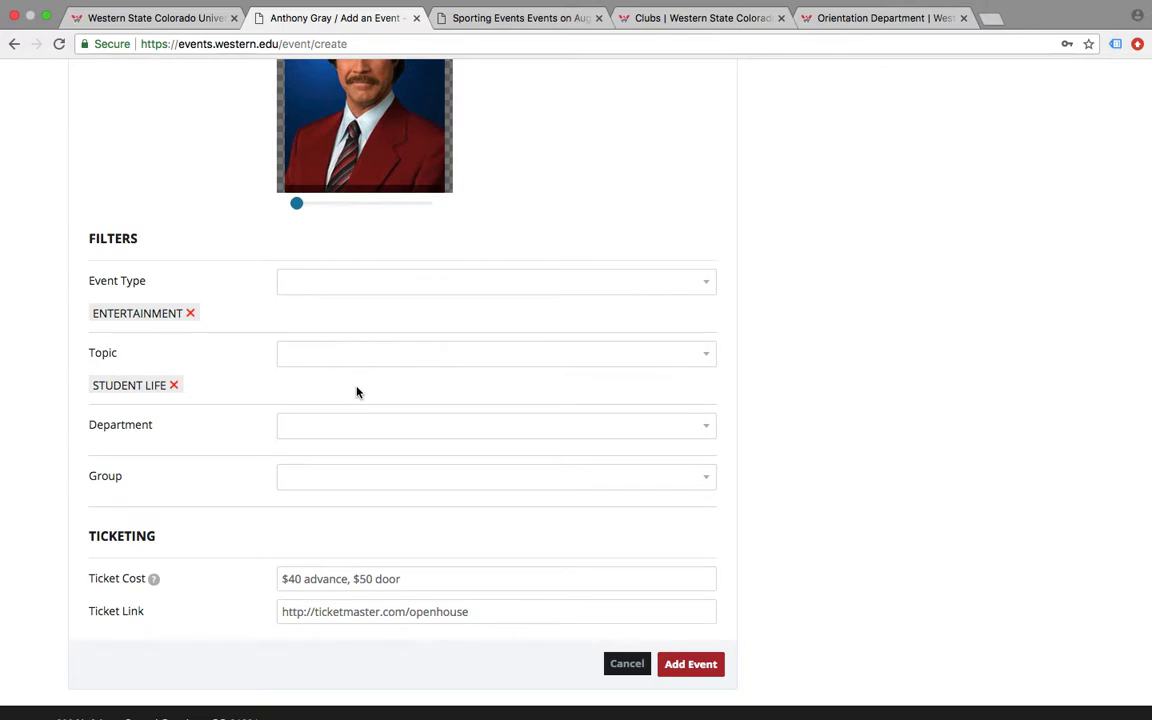
# Step: Examine the topic filters on the public events calendar and return to the event form
pyautogui.click(468, 30)
pyautogui.scroll(-10, 736, 536)
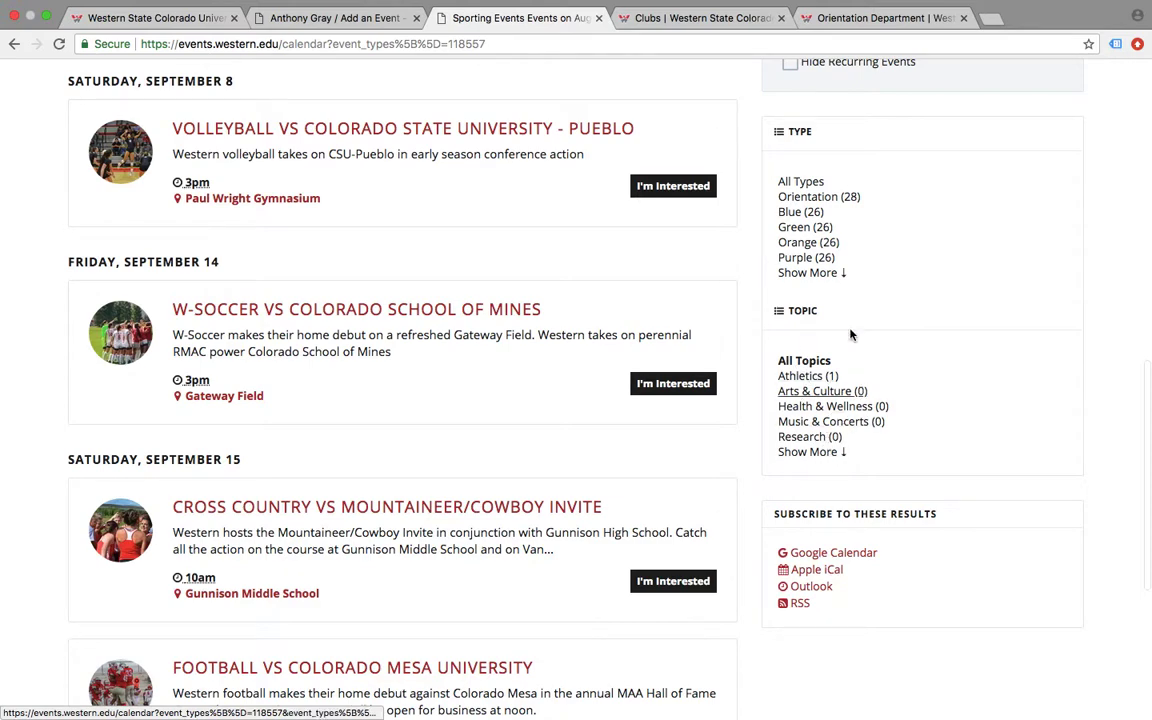
pyautogui.scroll(10, 761, 360)
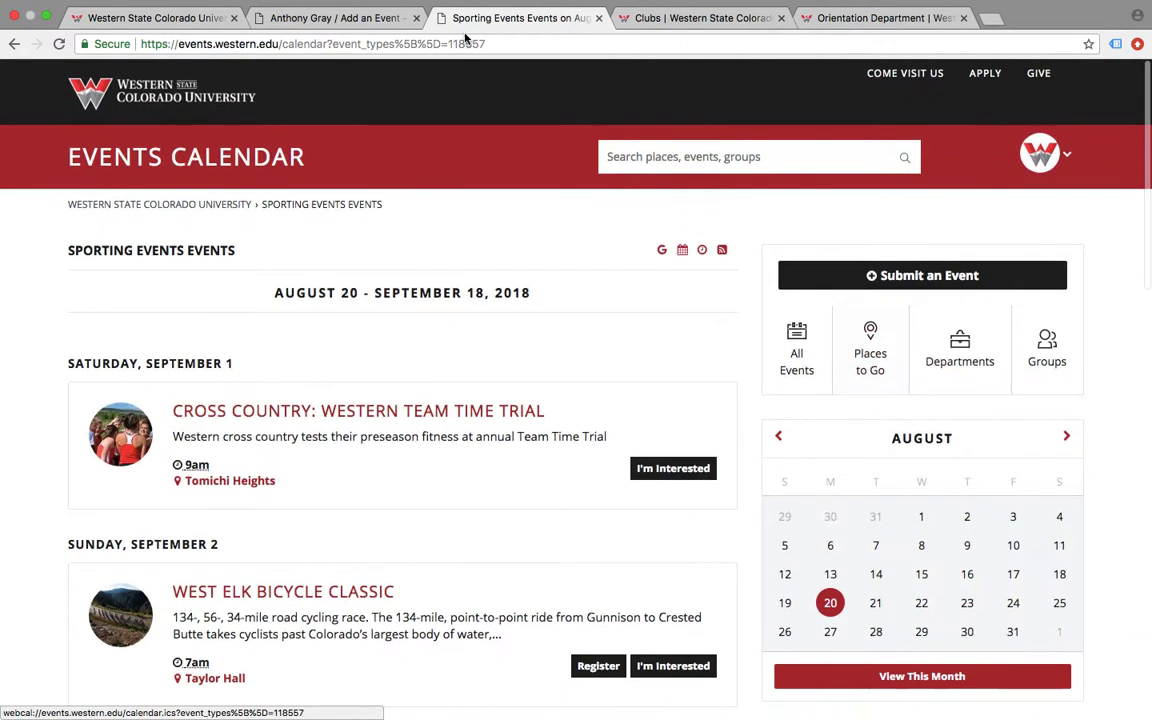
pyautogui.click(331, 18)
# Step: Assign the departments Alumni Relations and Orientation Department to the event
pyautogui.scroll(-2, 487, 370)
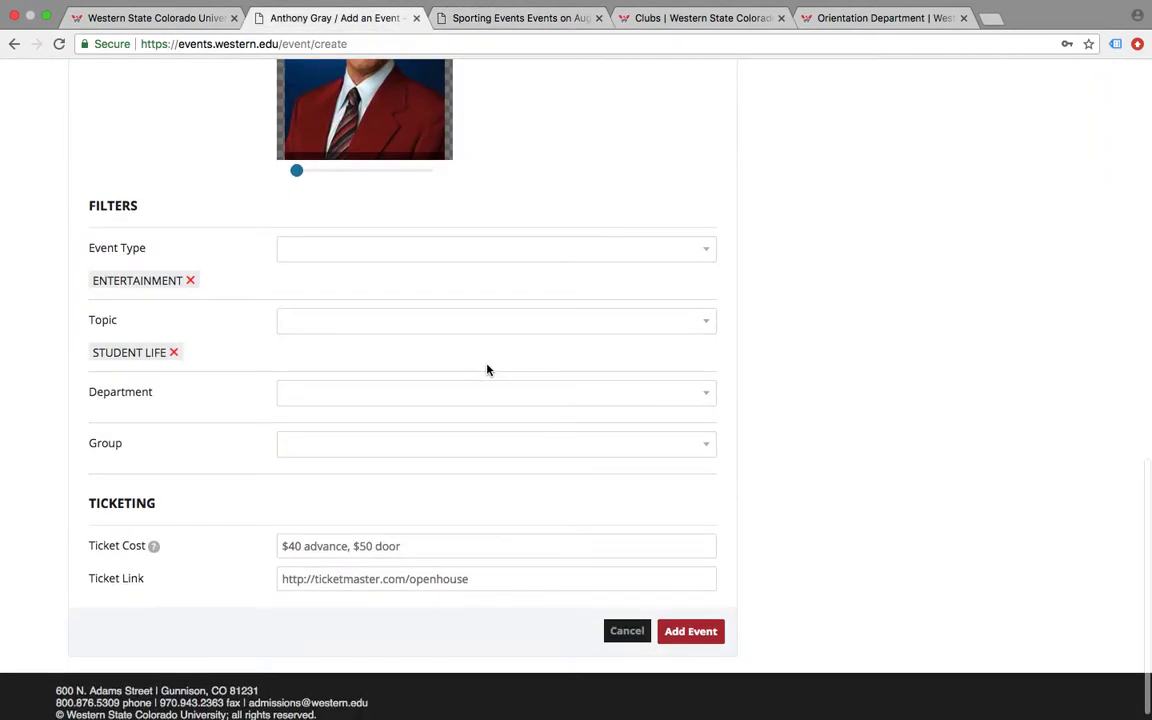
pyautogui.click(284, 388)
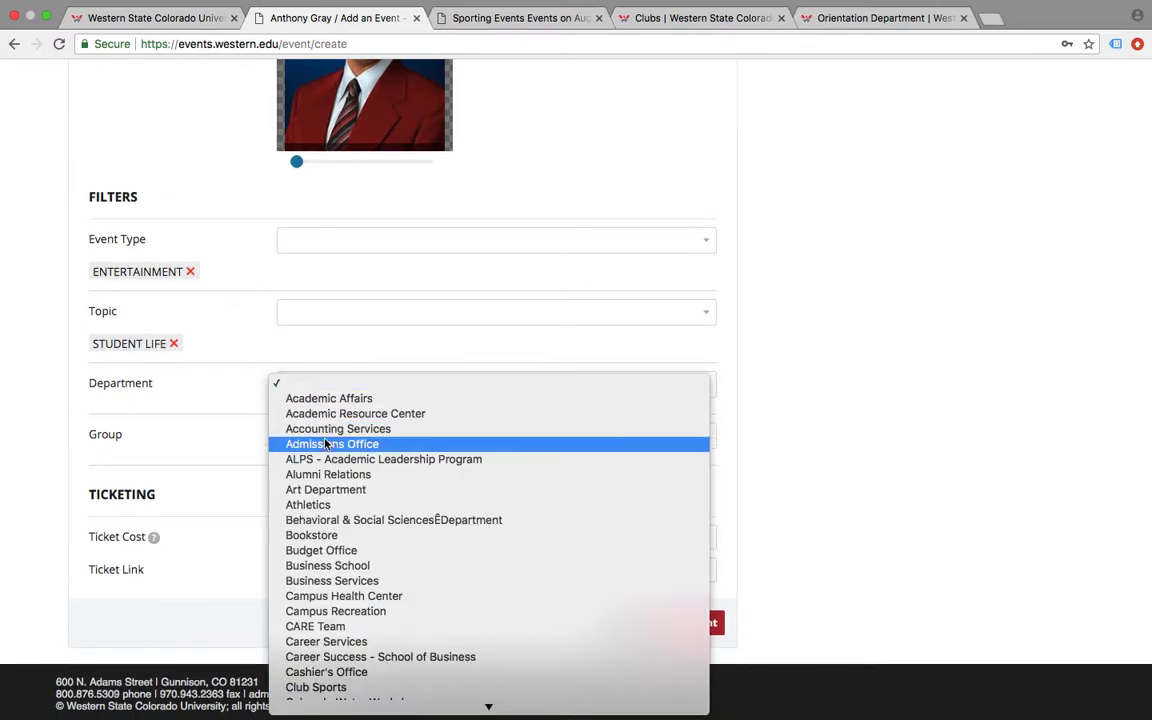
pyautogui.click(338, 476)
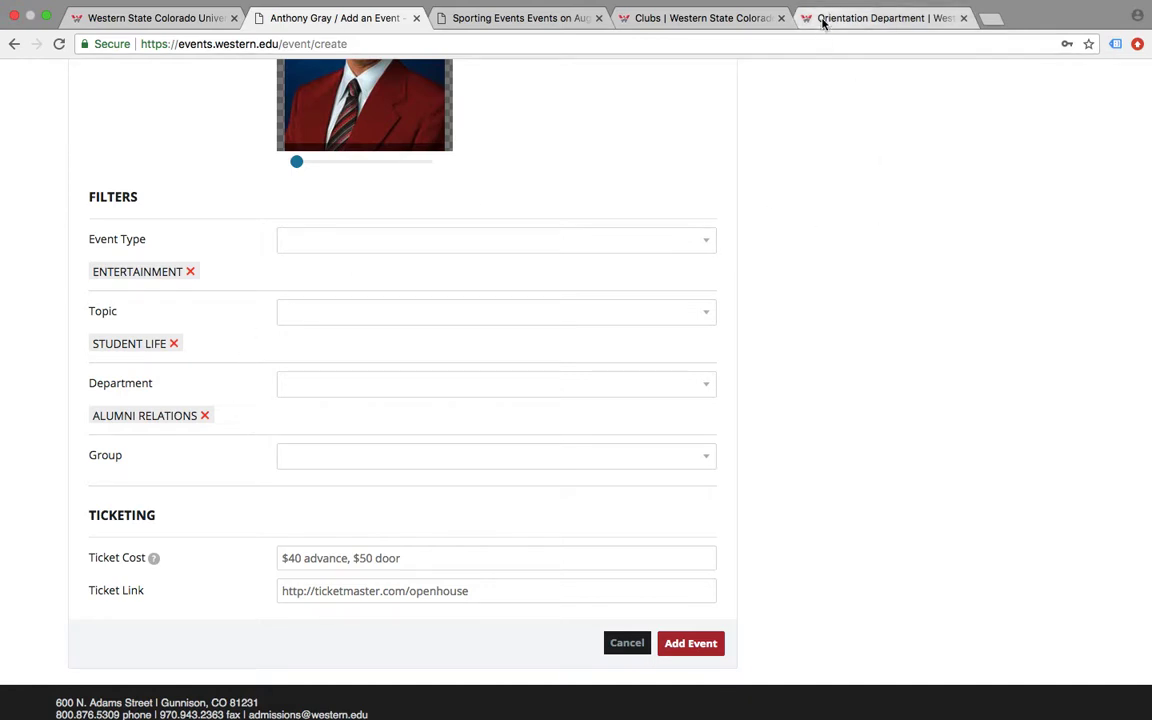
pyautogui.click(458, 386)
pyautogui.scroll(-10, 405, 658)
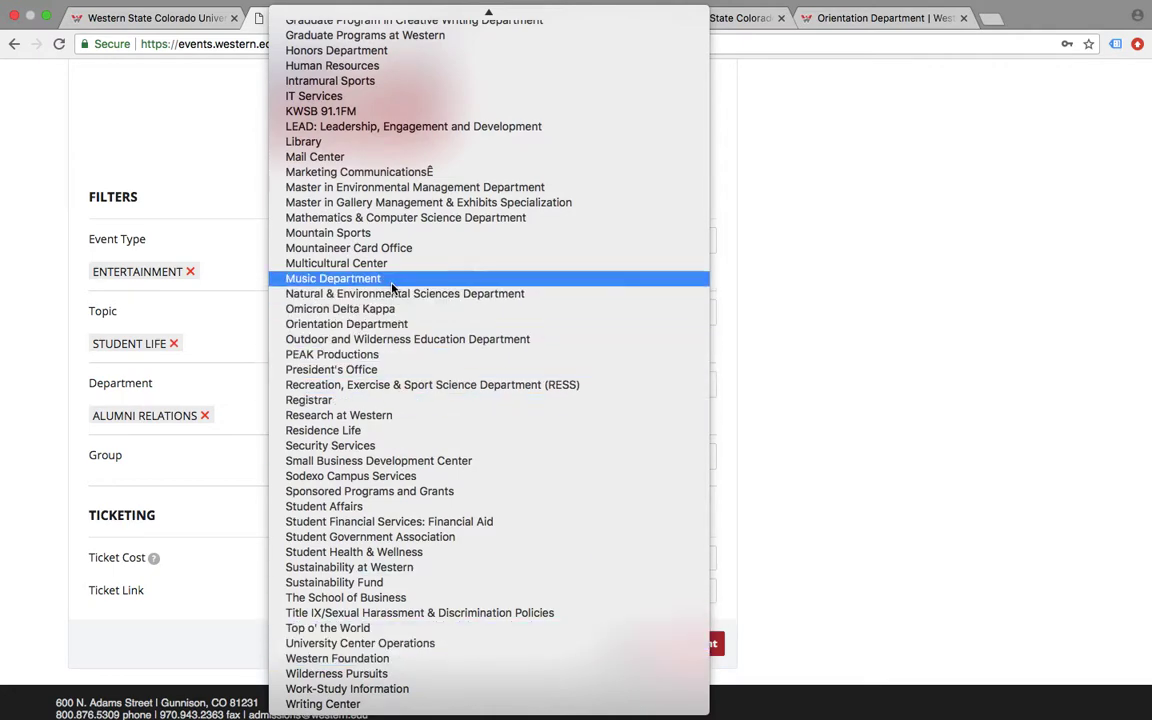
pyautogui.click(388, 324)
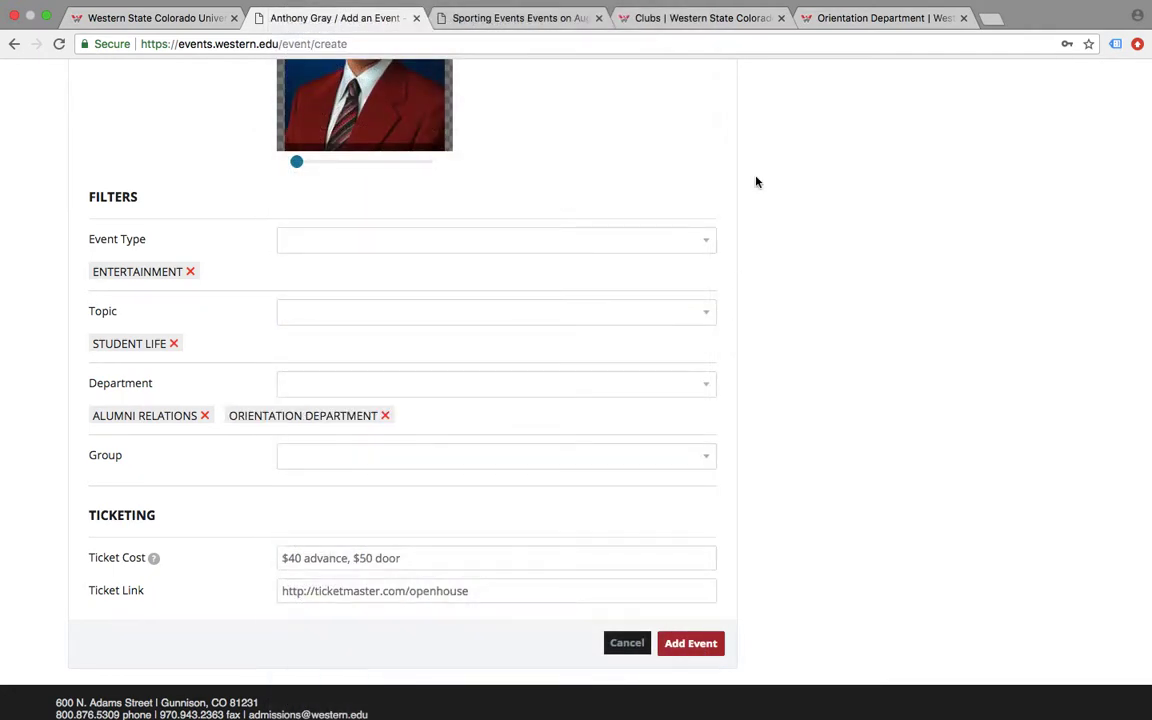
# Step: Examine the events listed on the Orientation Department page, view the New Student Orientation (freshman students) event, and return to the event form
pyautogui.click(871, 24)
pyautogui.scroll(-2, 403, 302)
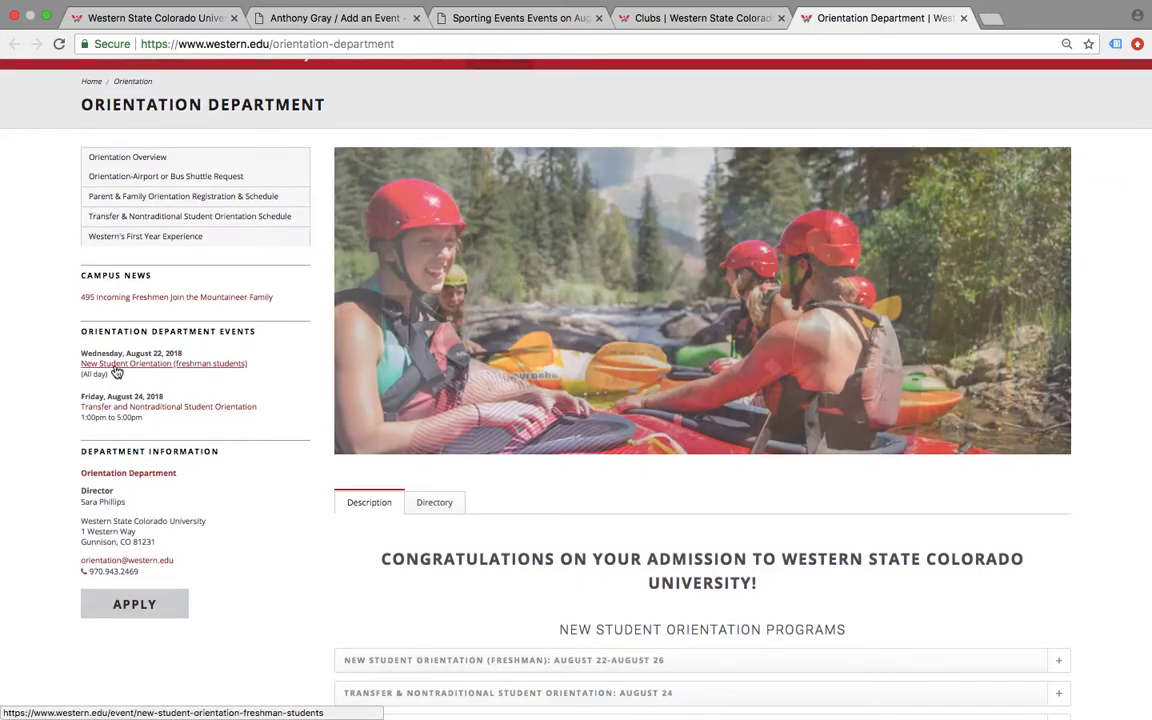
pyautogui.keyDown('super'); pyautogui.click(116, 368); pyautogui.keyUp('super')
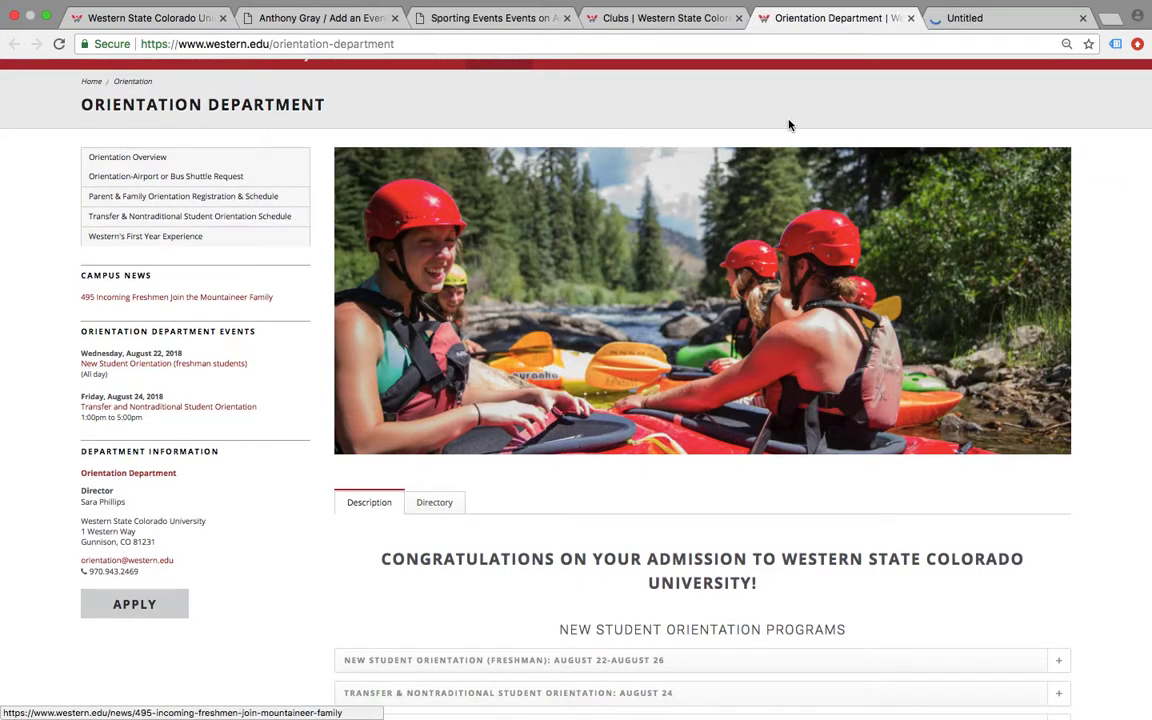
pyautogui.click(983, 18)
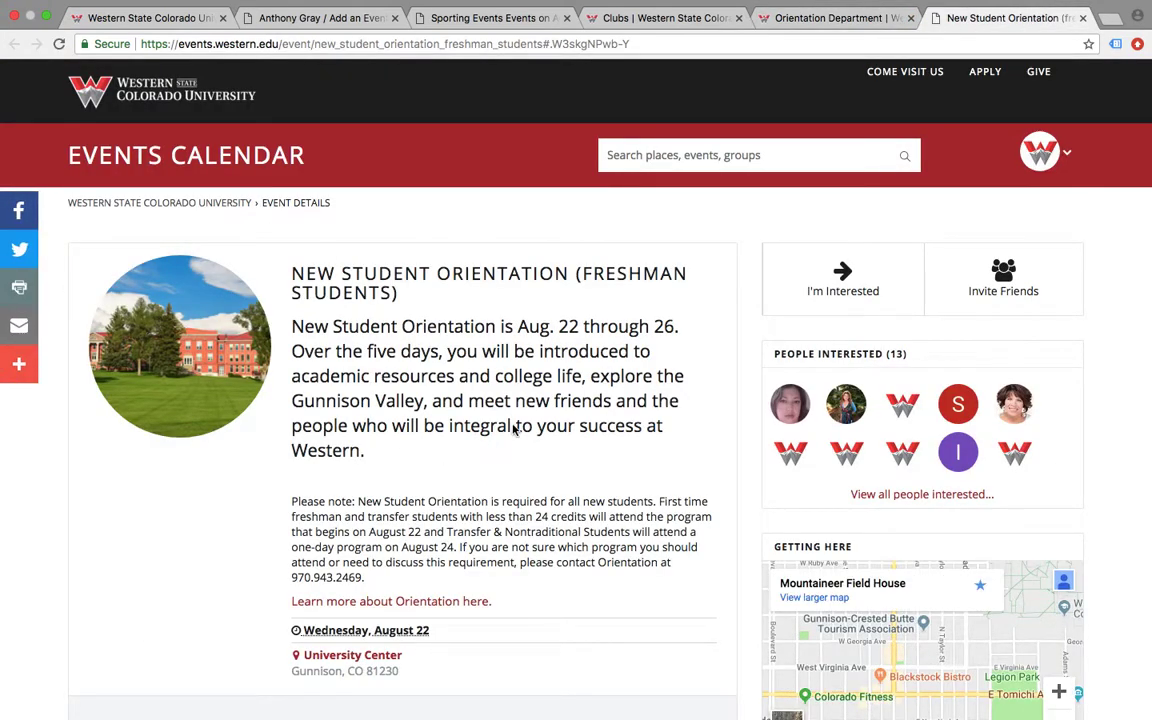
pyautogui.click(1083, 19)
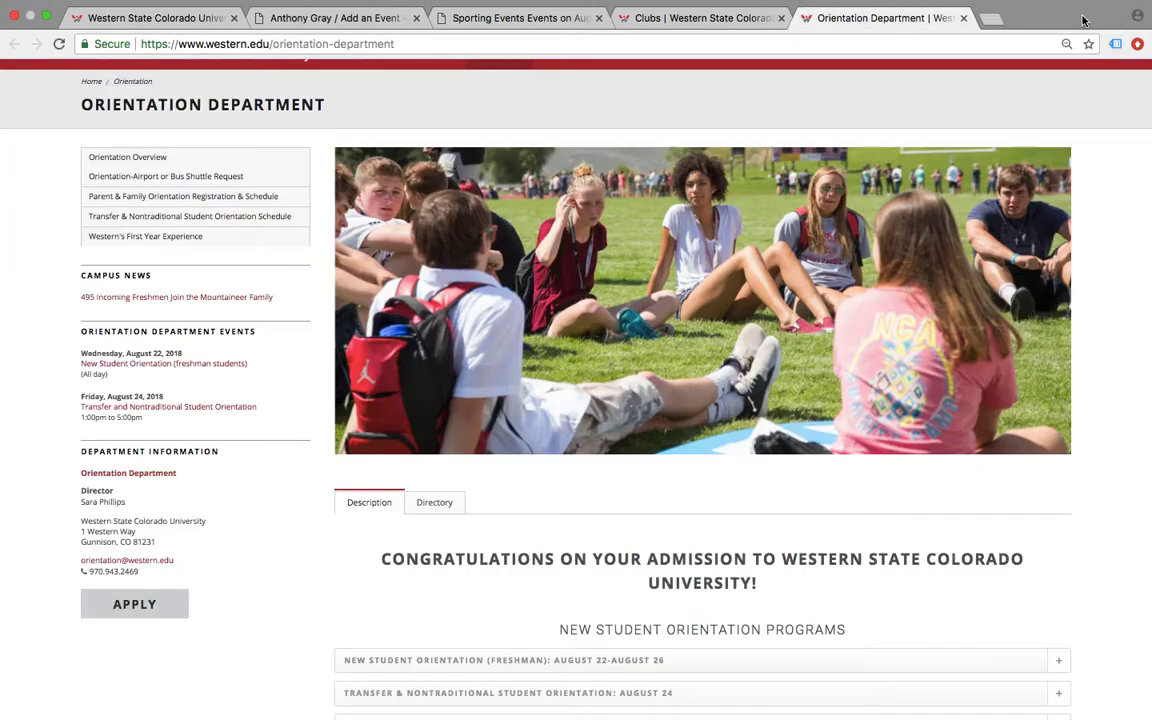
pyautogui.click(346, 9)
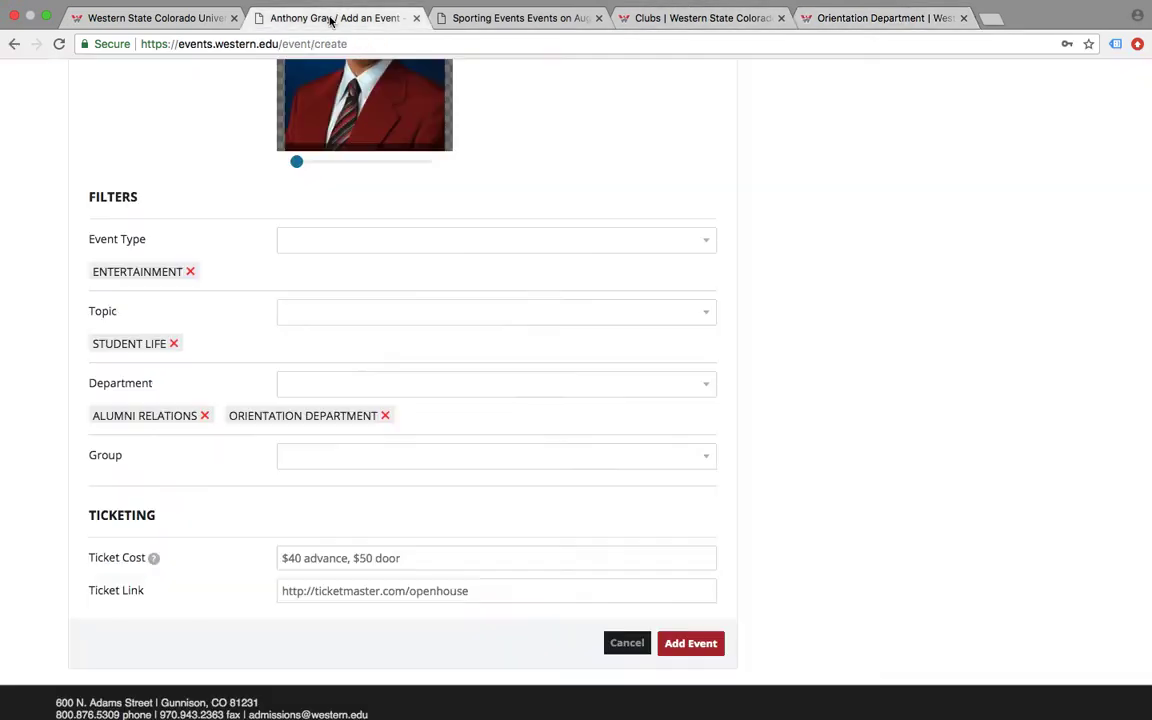
# Step: Assign the group Amigos to the event
pyautogui.scroll(-1, 342, 400)
pyautogui.click(373, 432)
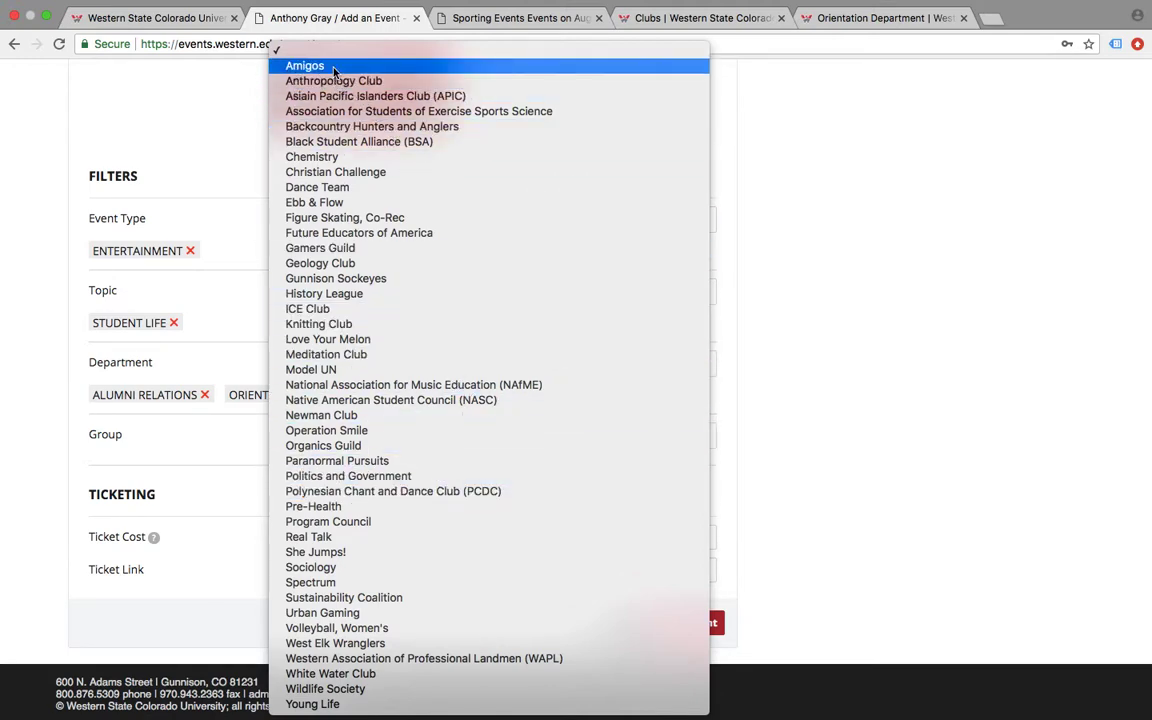
pyautogui.click(300, 62)
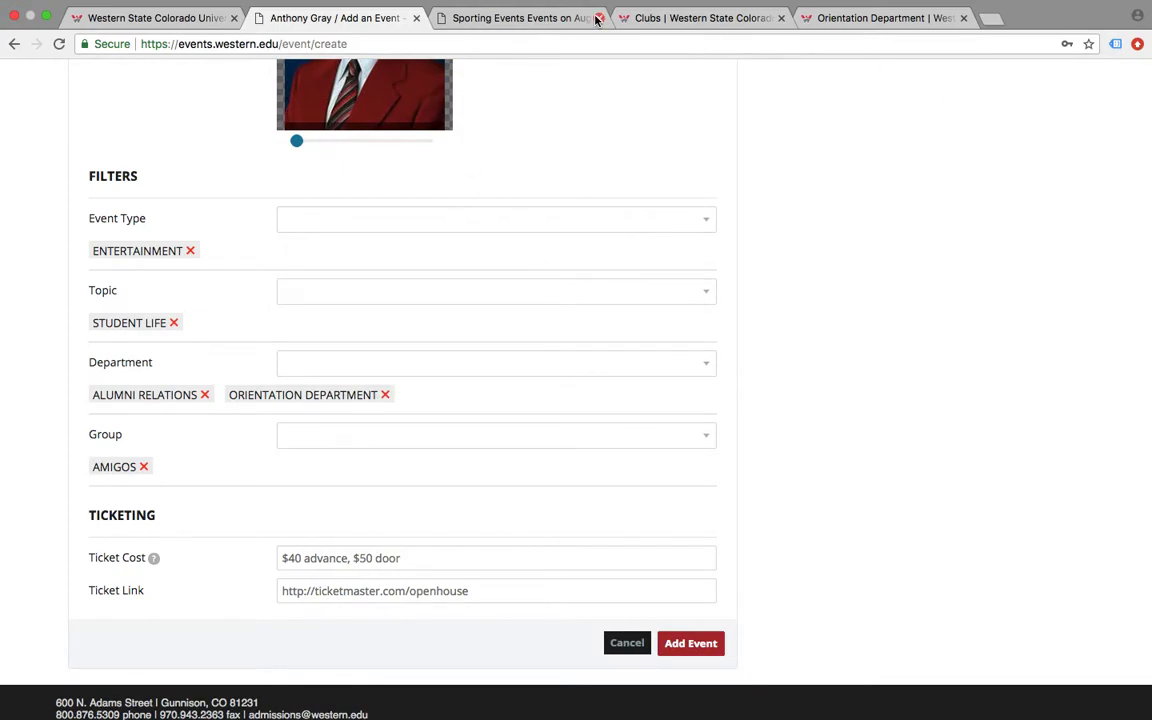
# Step: Look through the clubs on the Clubs page and view the Amigos club page in a separate tab
pyautogui.click(668, 19)
pyautogui.scroll(-15, 618, 318)
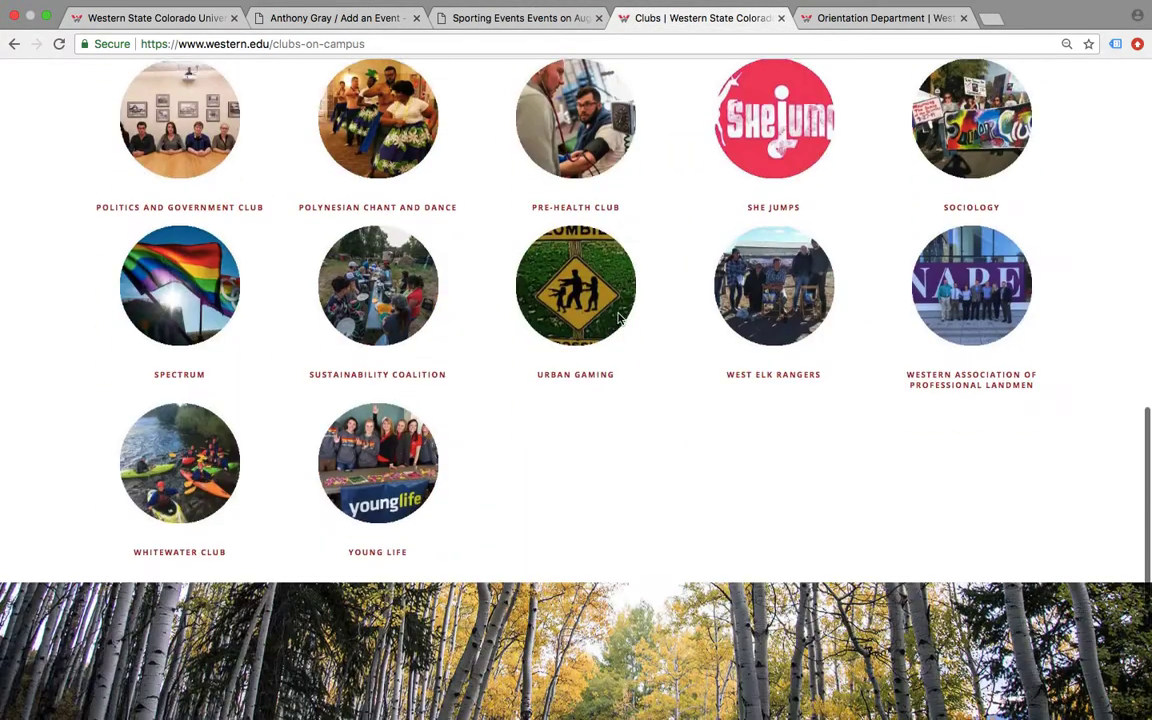
pyautogui.scroll(14, 618, 318)
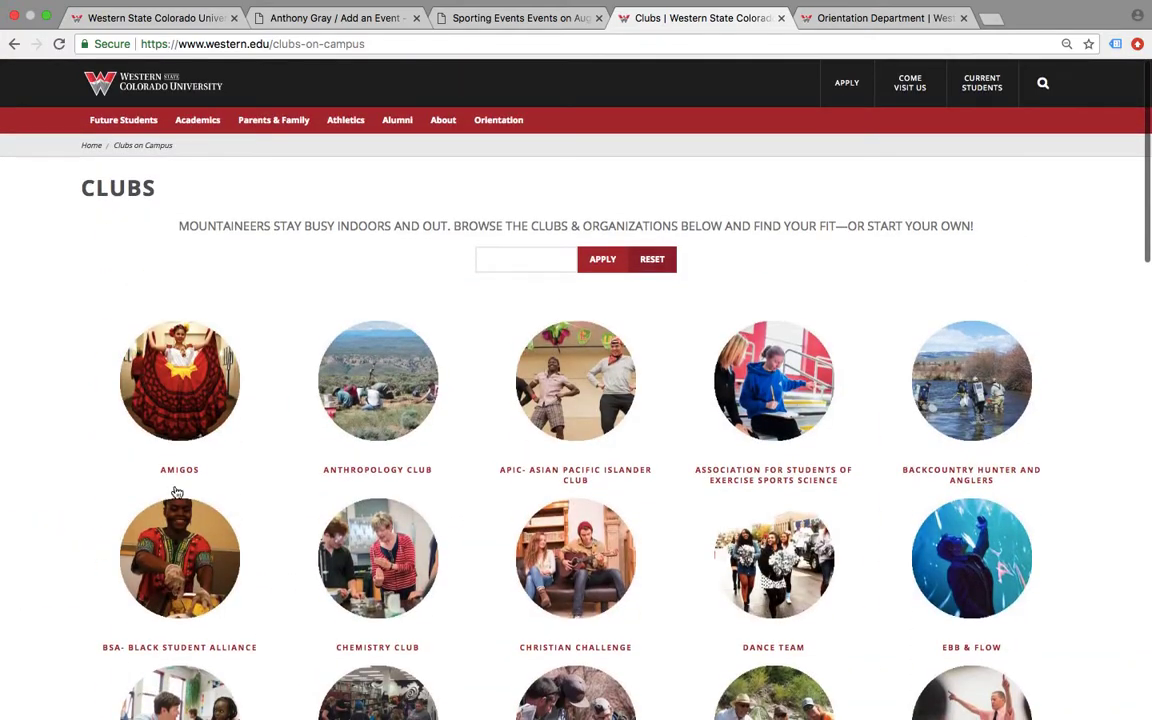
pyautogui.keyDown('super'); pyautogui.click(160, 425); pyautogui.keyUp('super')
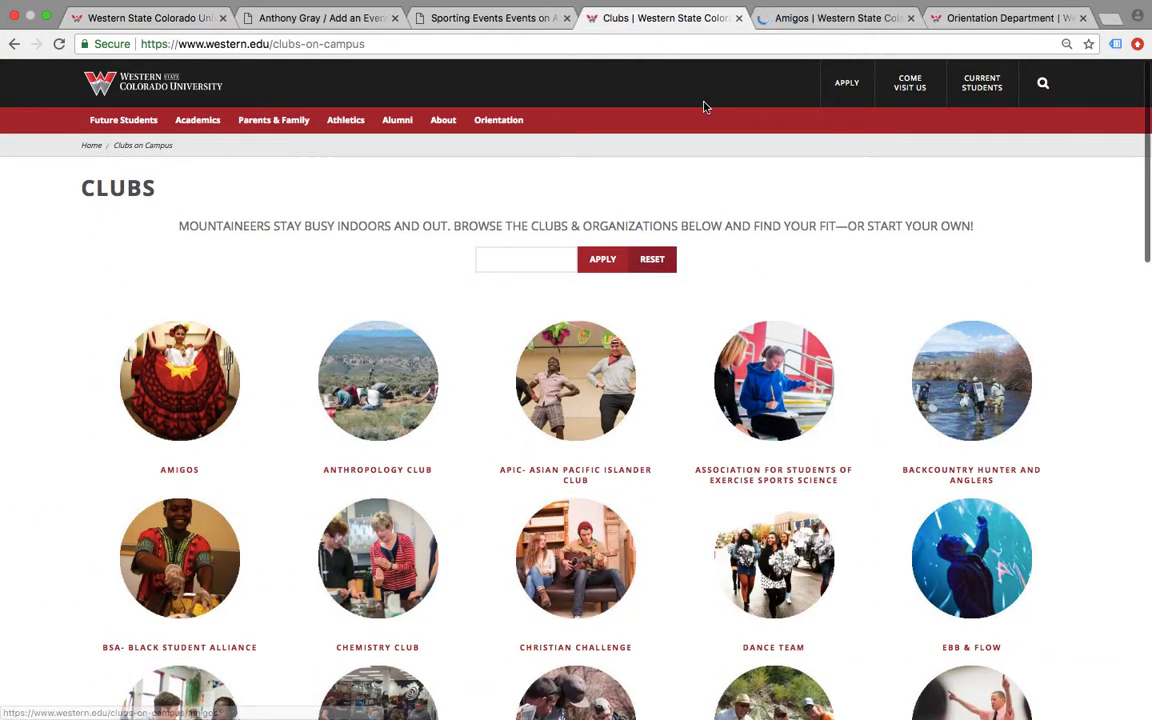
pyautogui.click(792, 18)
pyautogui.scroll(-2, 488, 306)
# Step: Follow the Amigos club's calendar URL in a separate tab, examine the group's upcoming events section, and return to the Clubs page
pyautogui.keyDown('super'); pyautogui.click(508, 237); pyautogui.keyUp('super')
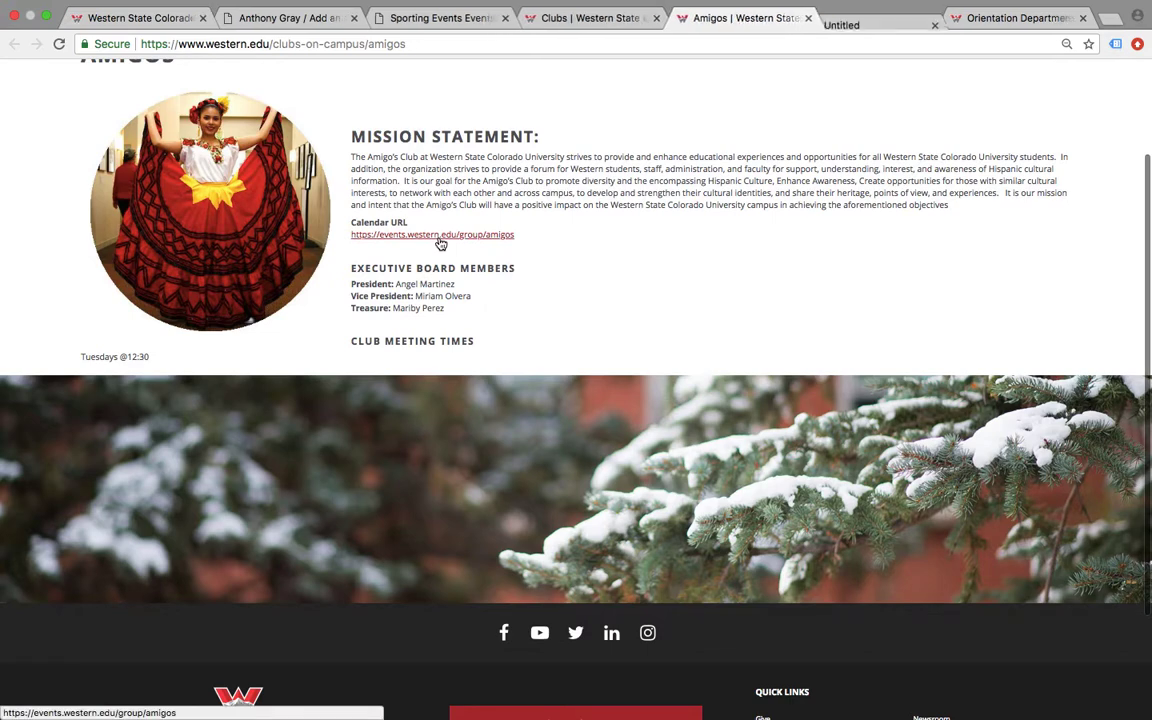
pyautogui.click(858, 20)
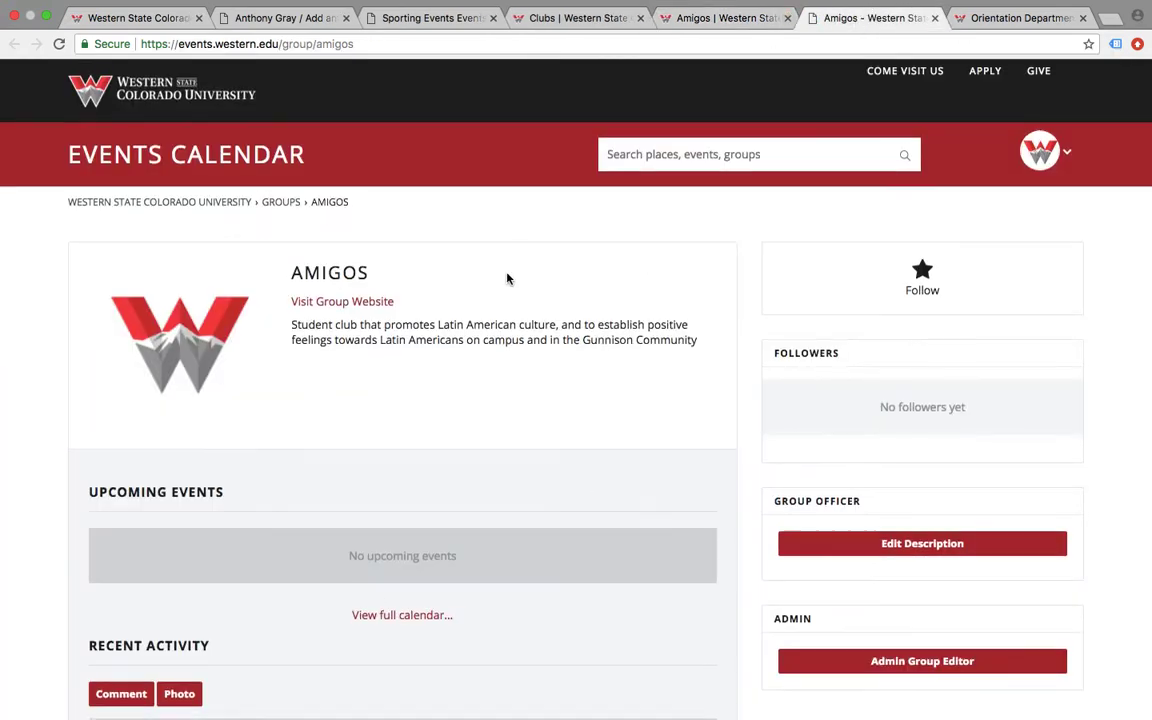
pyautogui.scroll(-3, 64, 355)
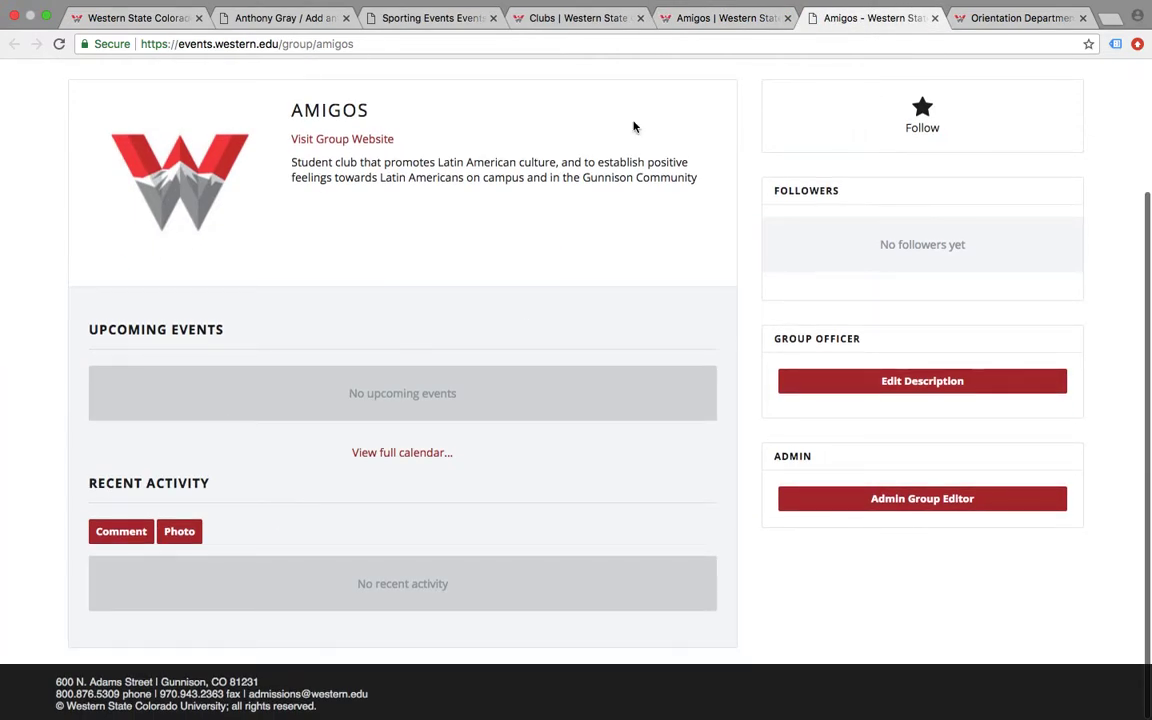
pyautogui.click(560, 22)
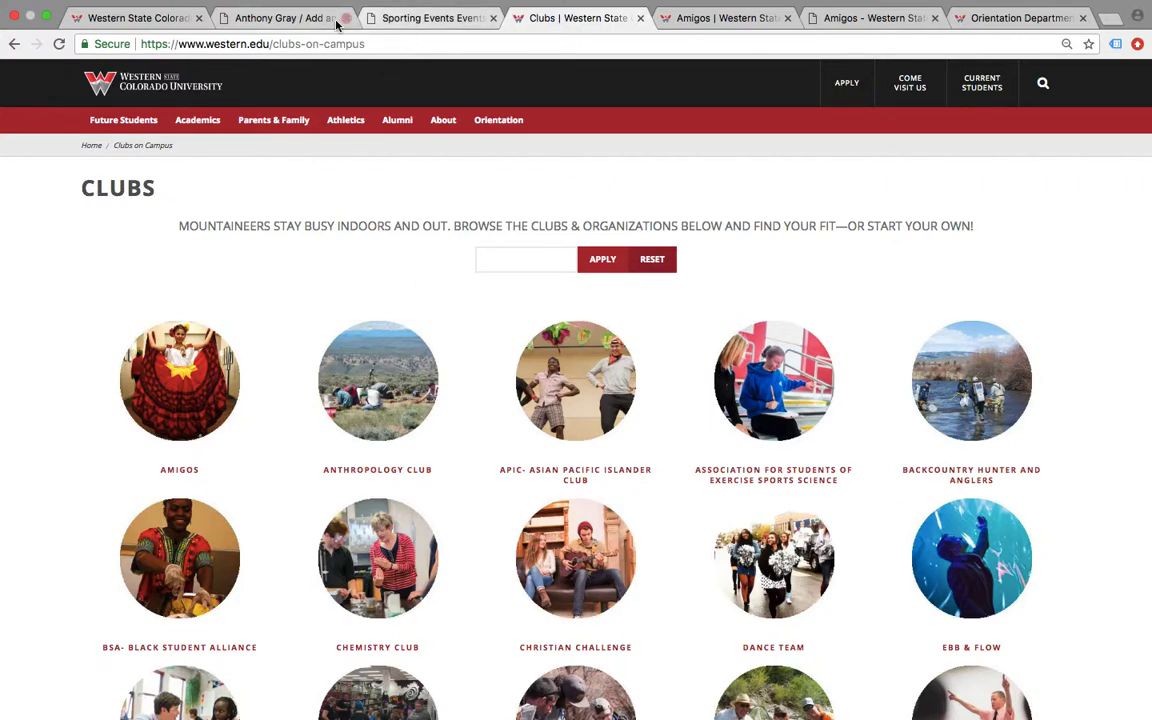
# Step: Return to the event form and submit the completed event to the calendar
pyautogui.click(270, 20)
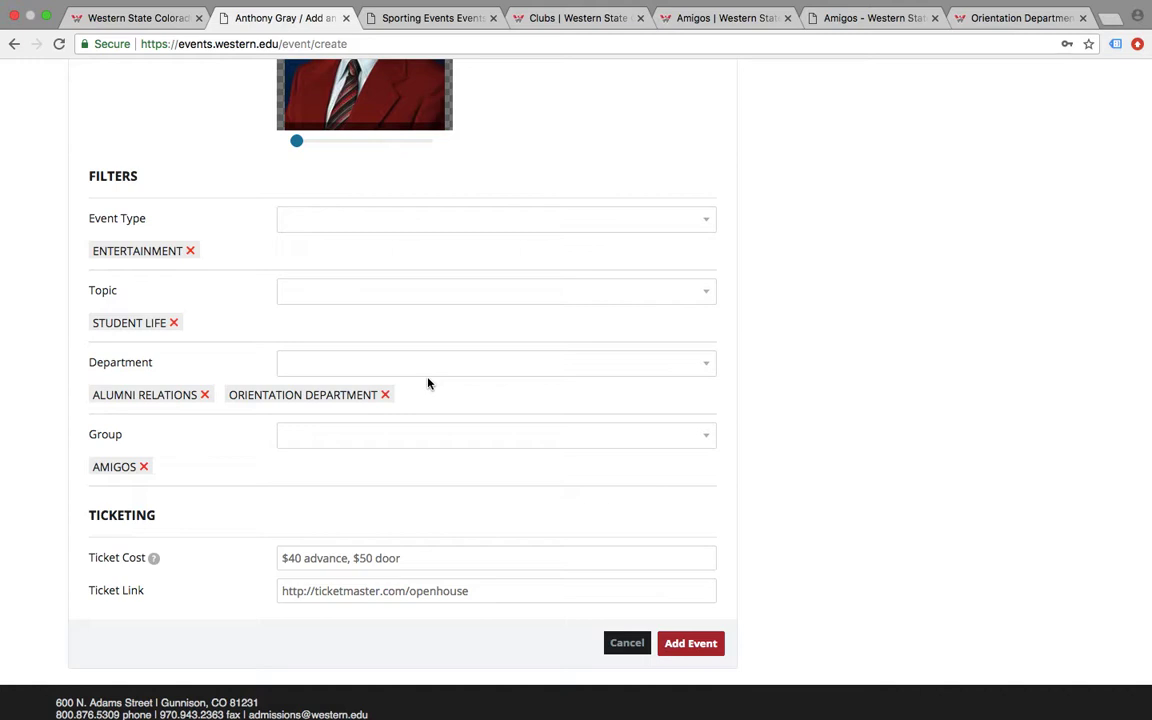
pyautogui.scroll(-2, 428, 383)
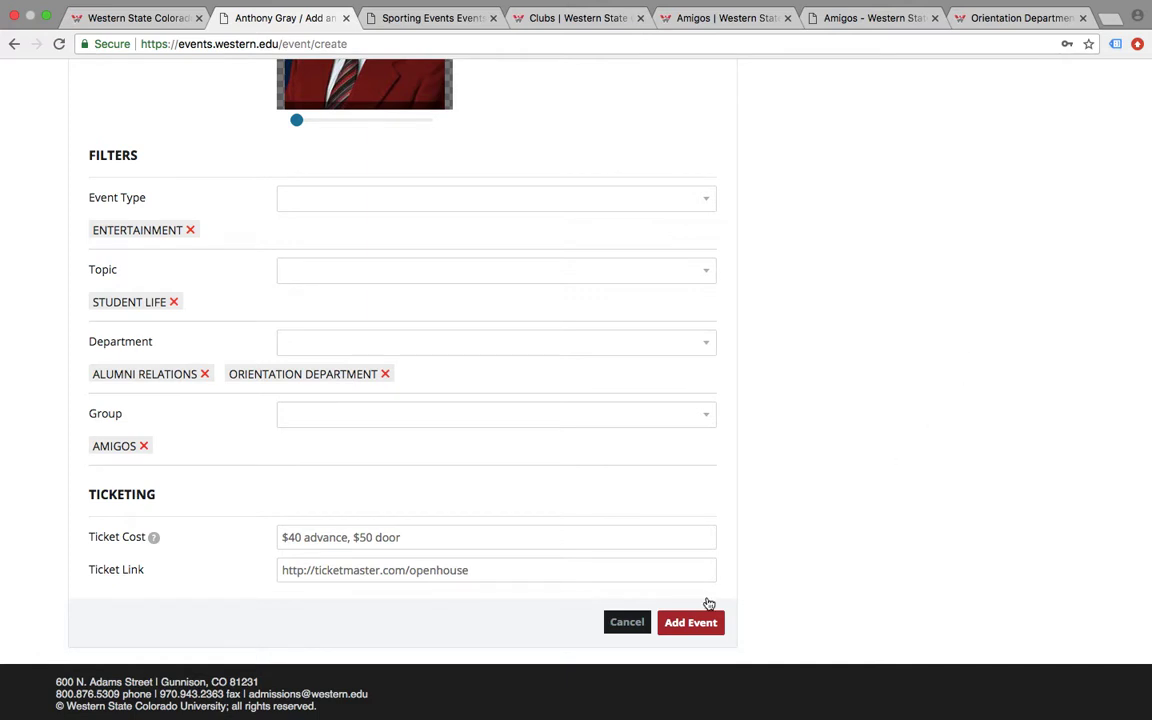
pyautogui.click(689, 622)
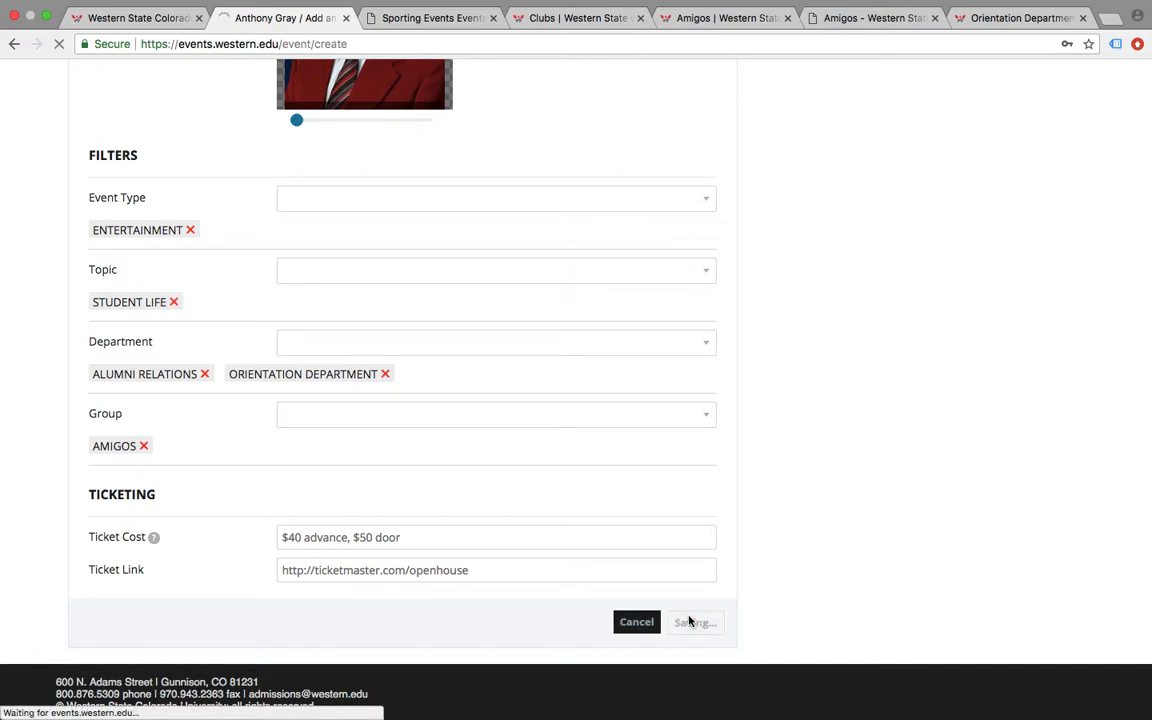